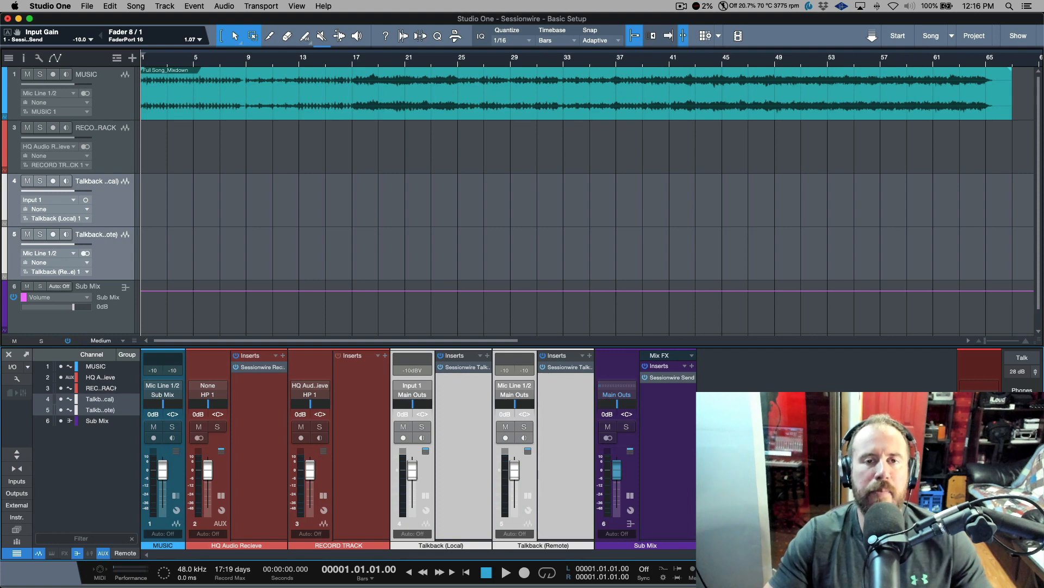
Switch to Sessionwire and turn on Do Not Disturb for system notifications
key("super+Tab")
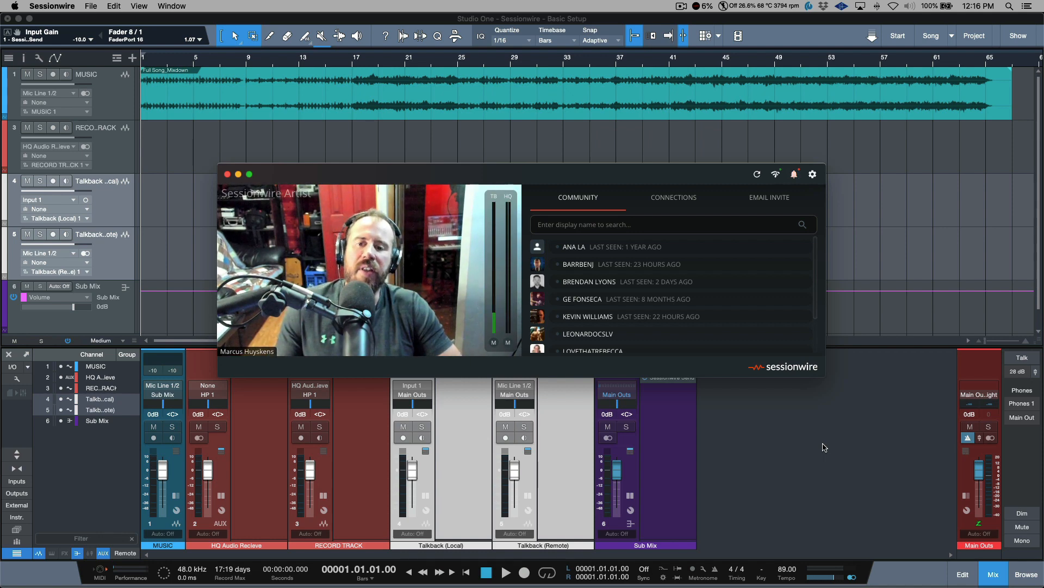
key("super+Tab")
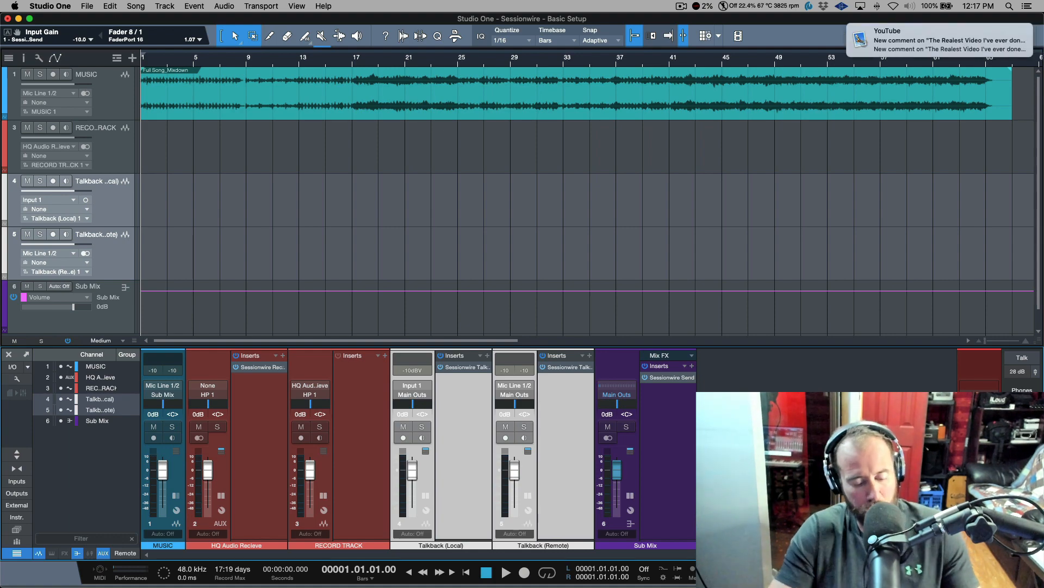
key("super+Tab")
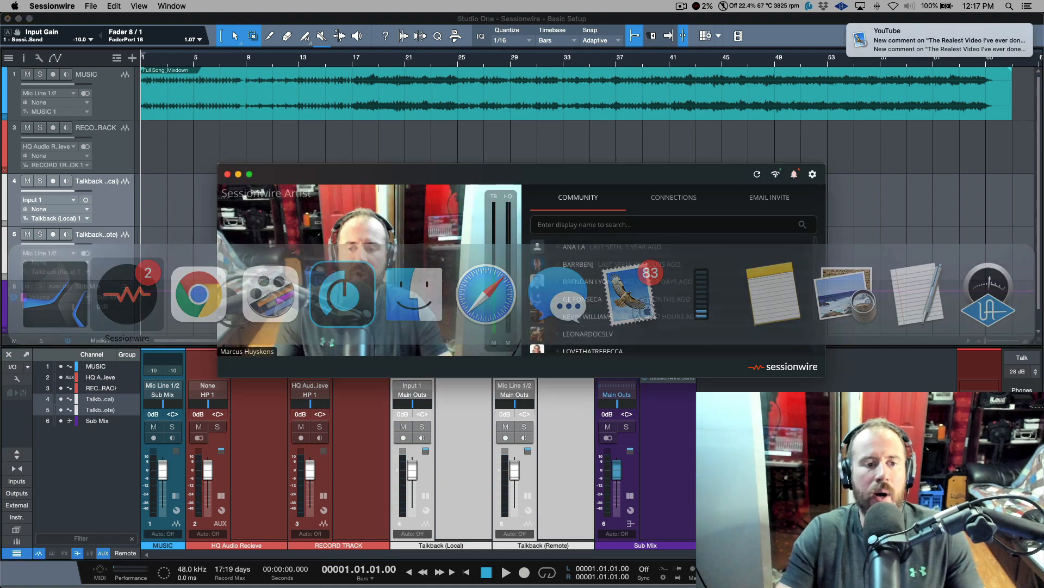
left_click(1029, 8)
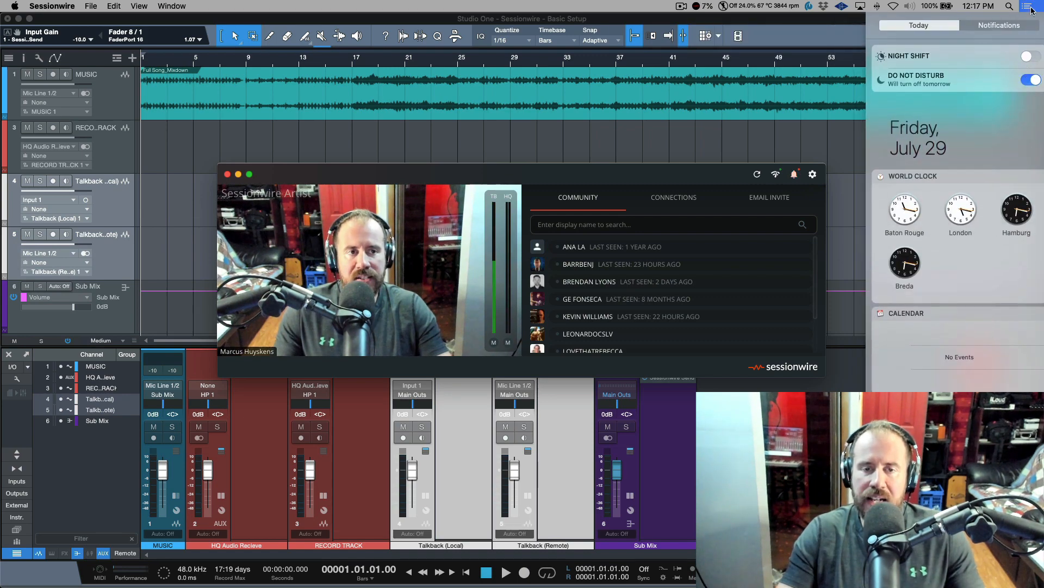
left_click(1033, 9)
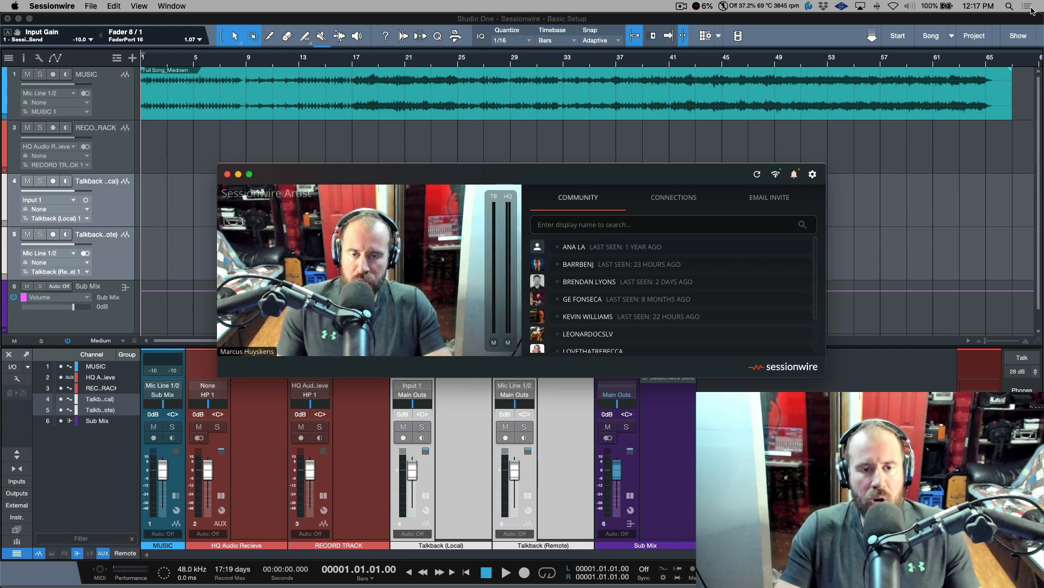
Switch to Chrome and examine the Sessionwire Learn page and the support article on audio quality
key("super+Tab")
key("super+Tab")
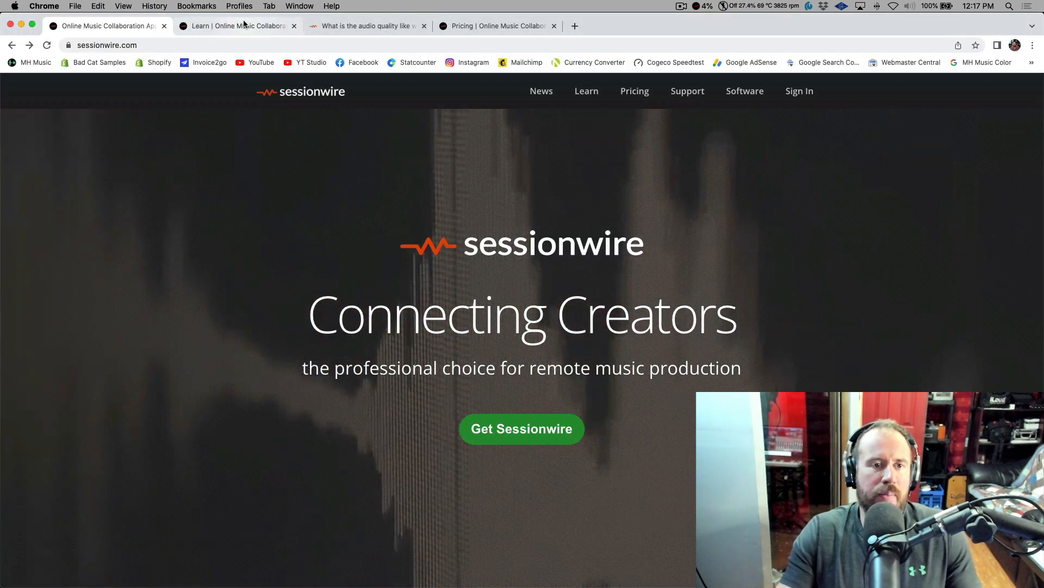
left_click(292, 21)
scroll(566, 327, "down", 5)
scroll(566, 329, "down", 5)
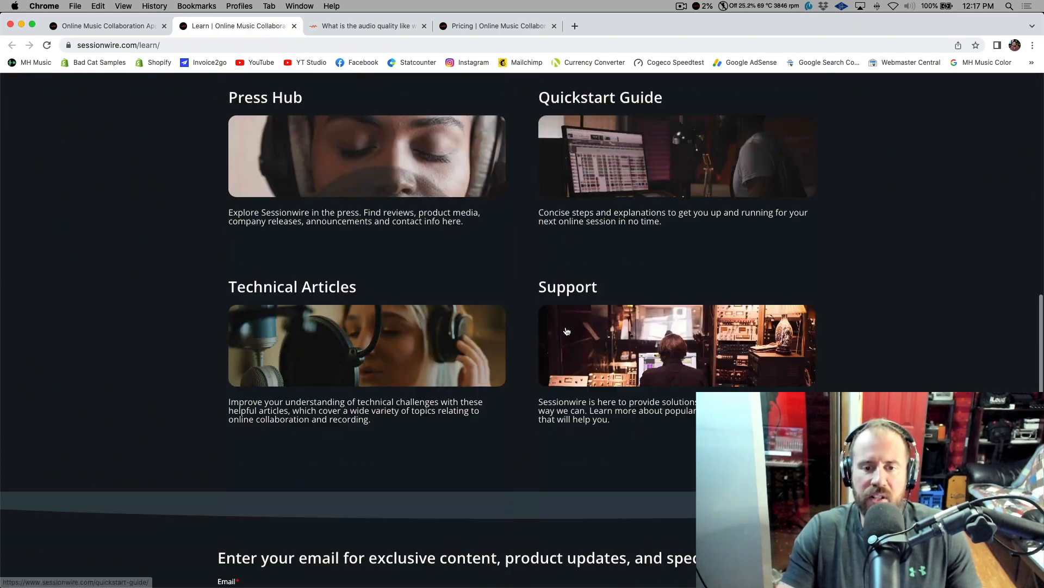
scroll(566, 329, "up", 10)
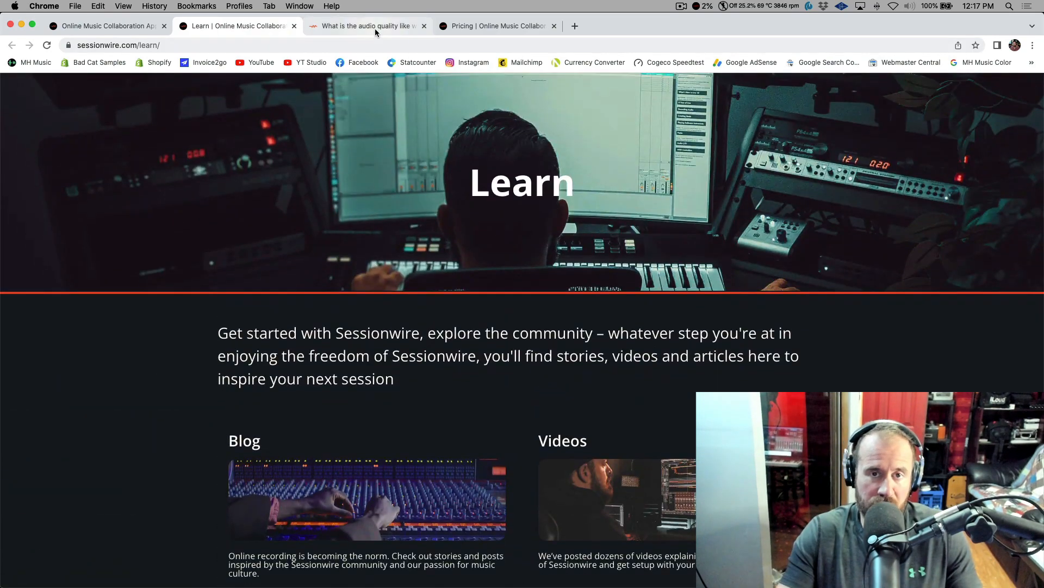
left_click(378, 25)
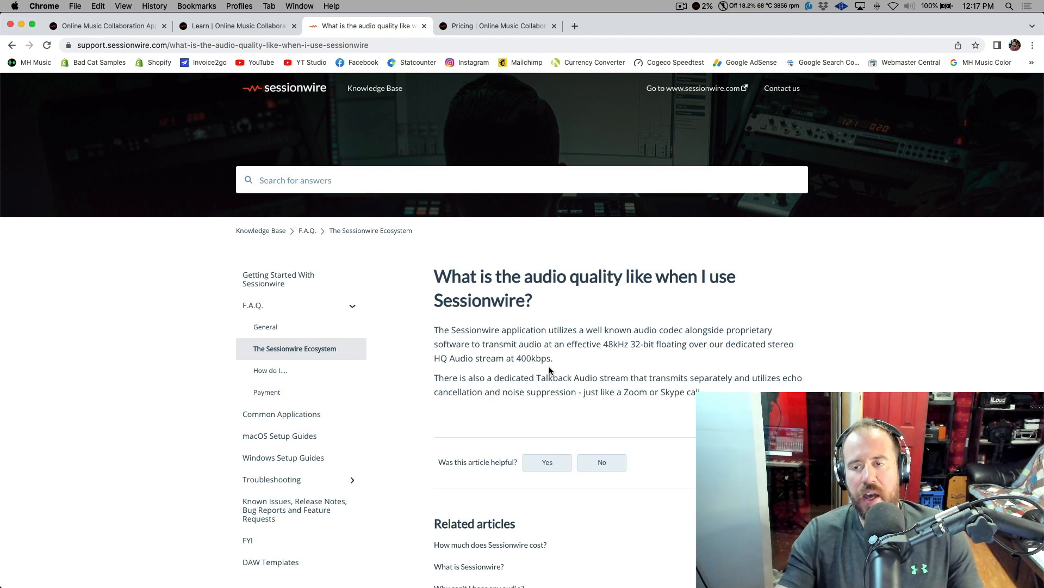
Switch back to Sessionwire and examine the available cameras and the screen-sharing sources
key("super+Tab")
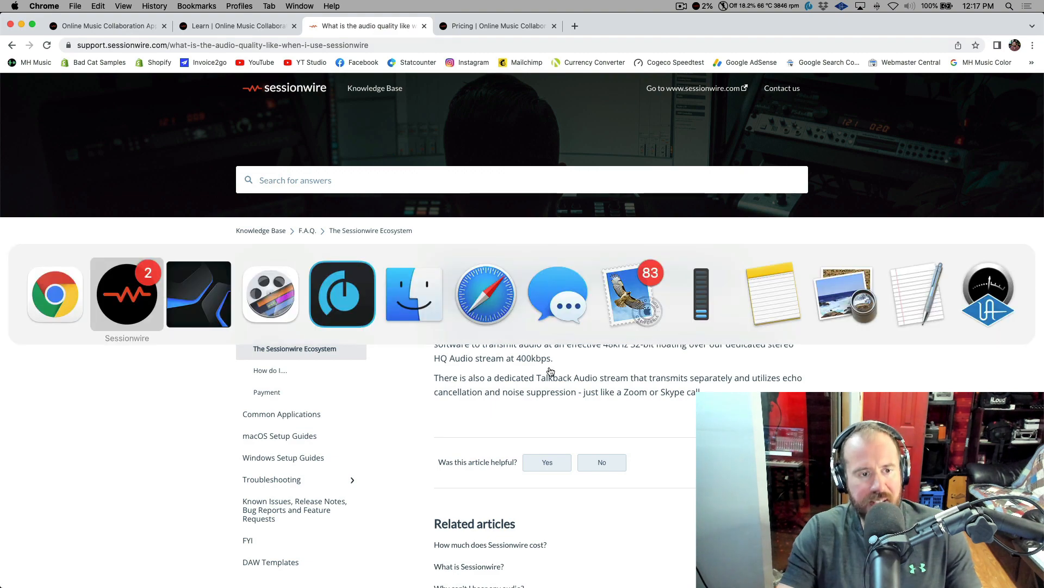
key("super+Tab")
key("super+Tab")
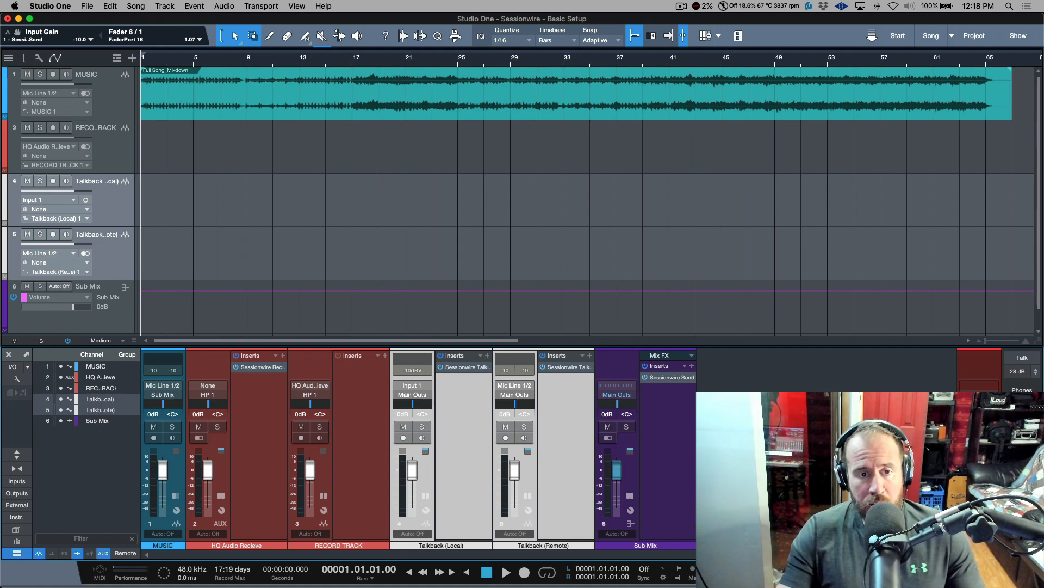
key("super+Tab")
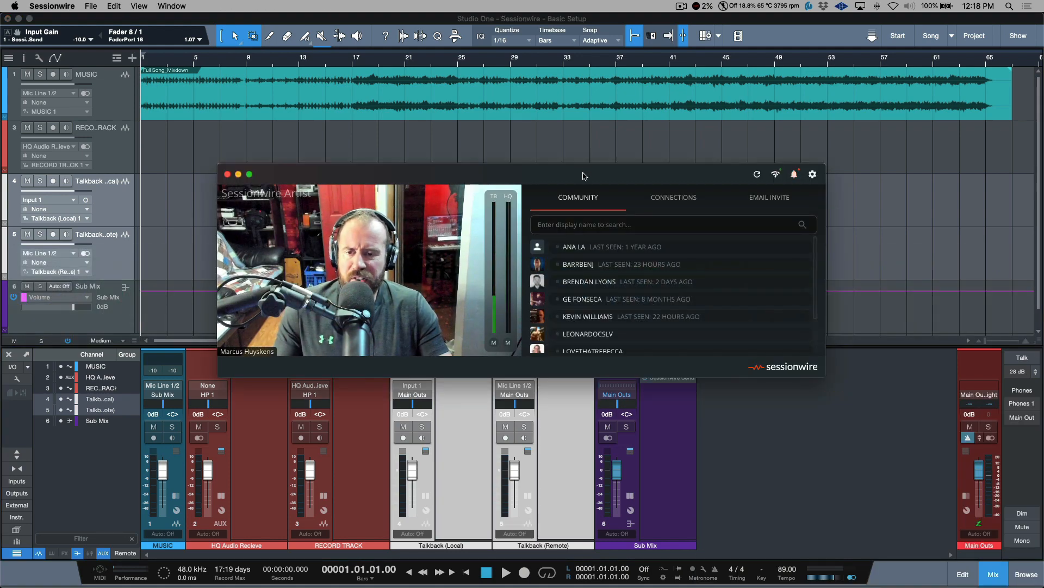
mouse_move(384, 289)
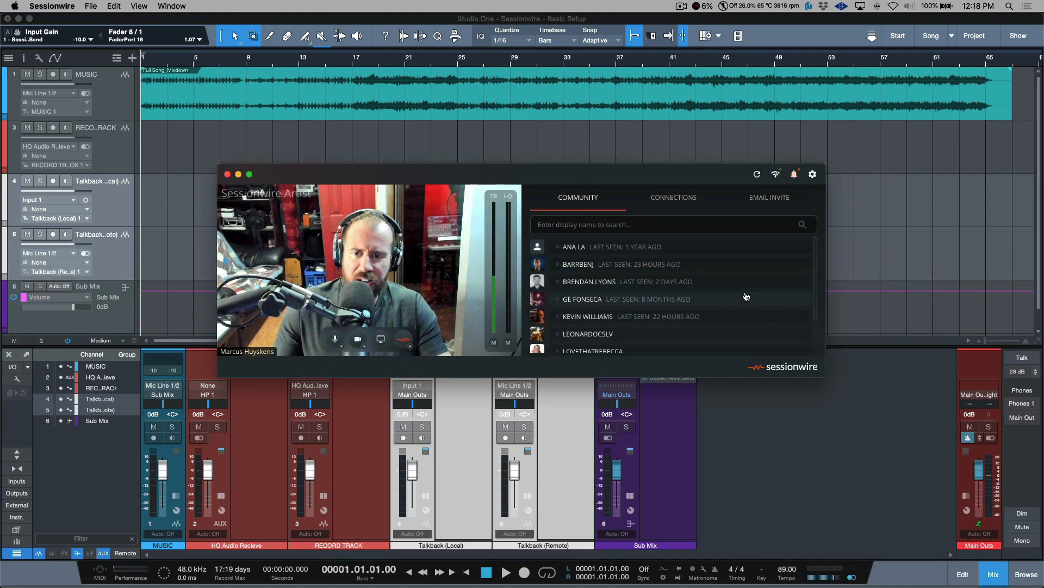
left_click(365, 351)
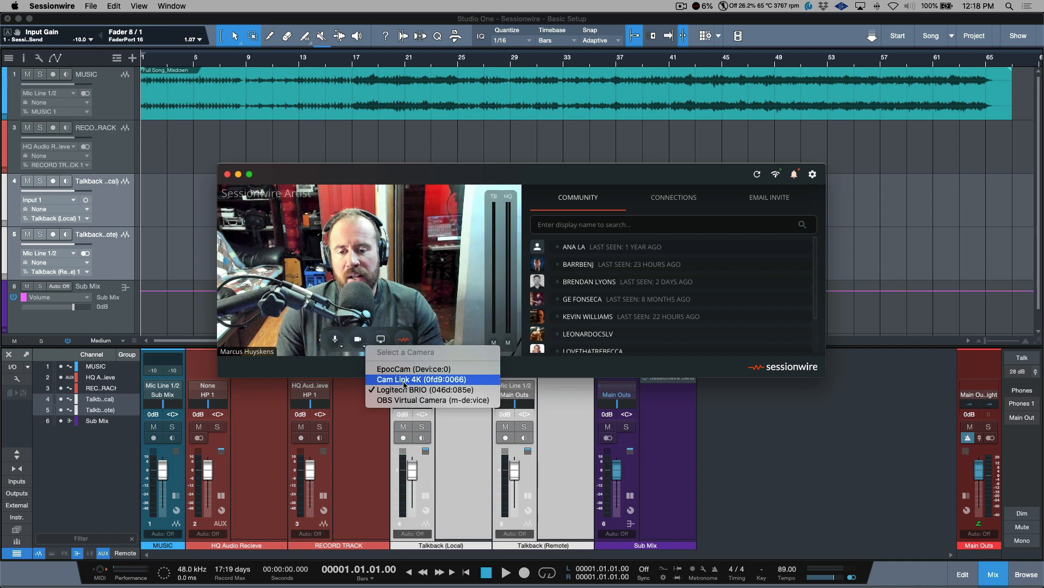
left_click(554, 173)
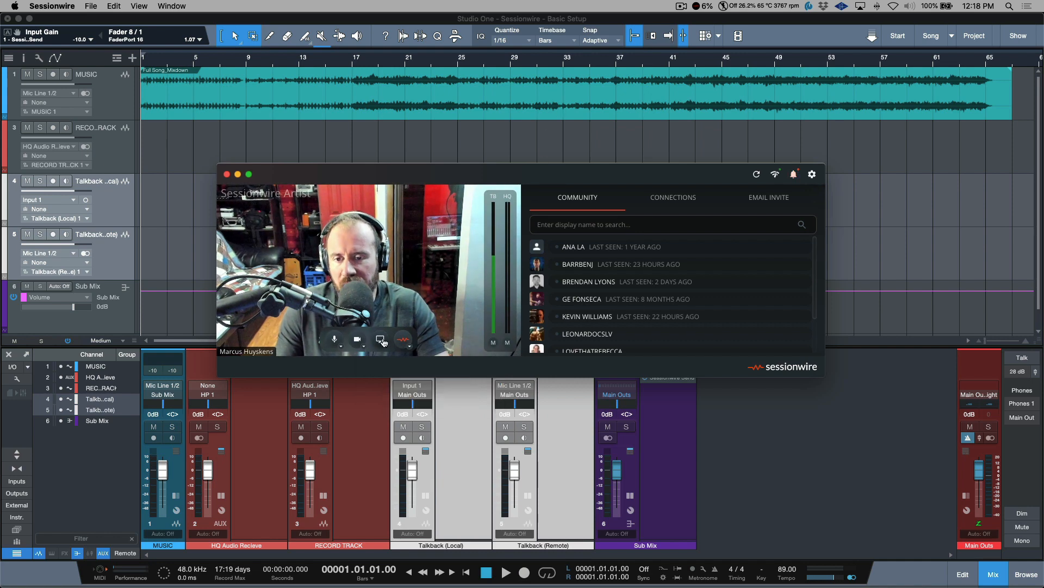
left_click(381, 339)
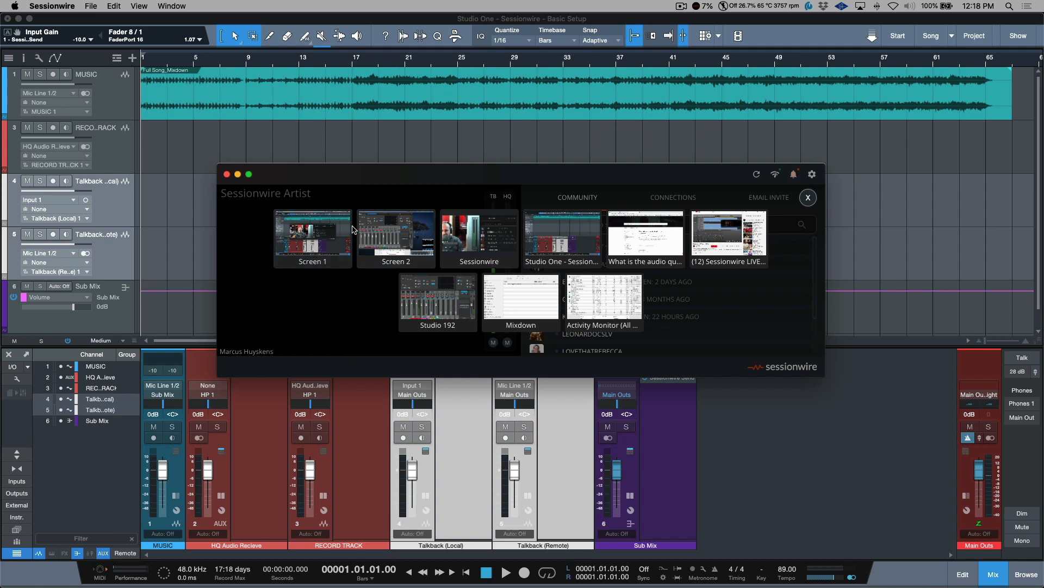
left_click(808, 199)
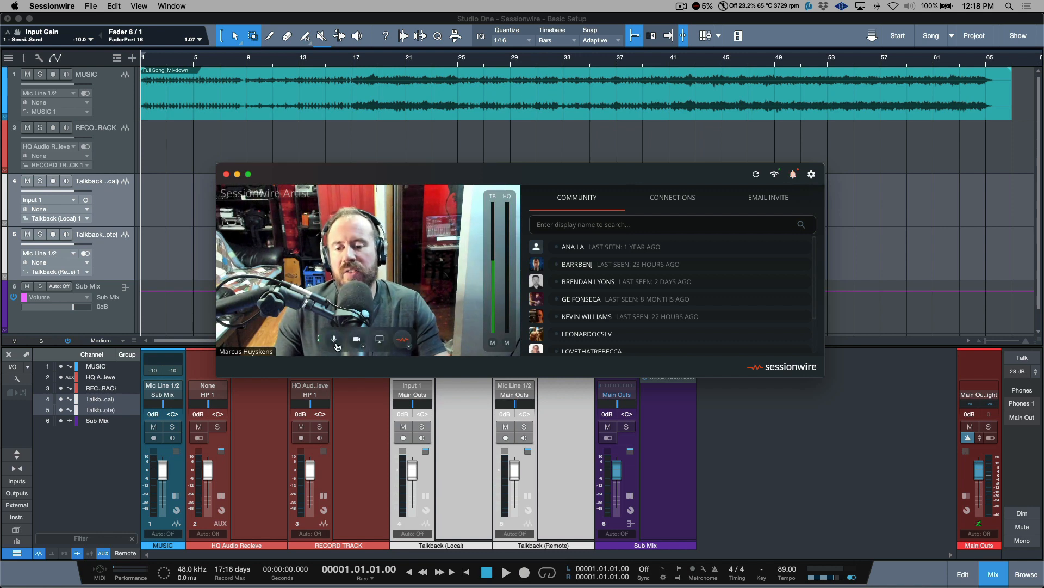
Examine the microphone and speaker choices for talkback and the source and destination choices for HQ audio
left_click(340, 347)
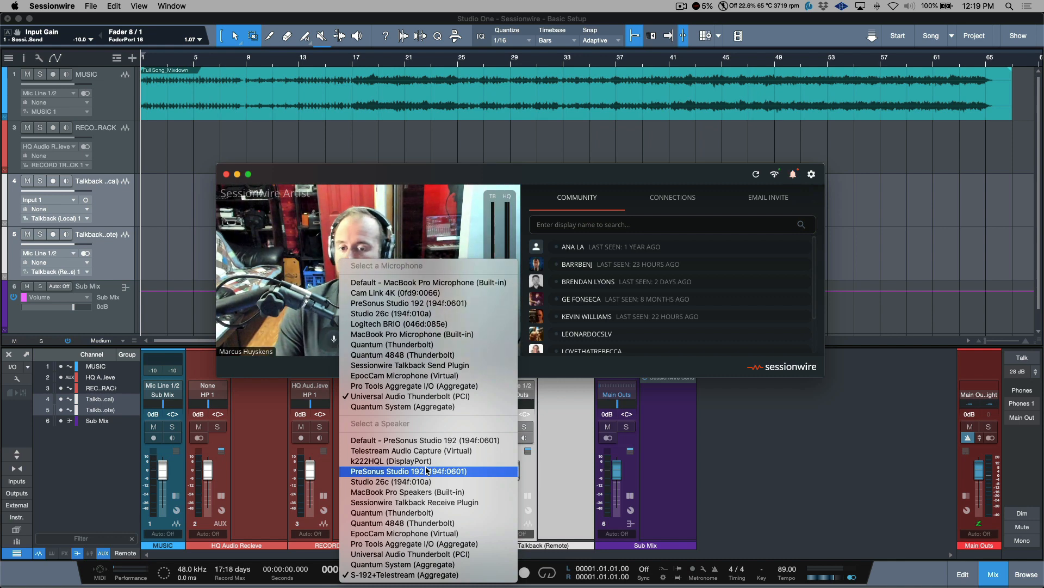
left_click(517, 178)
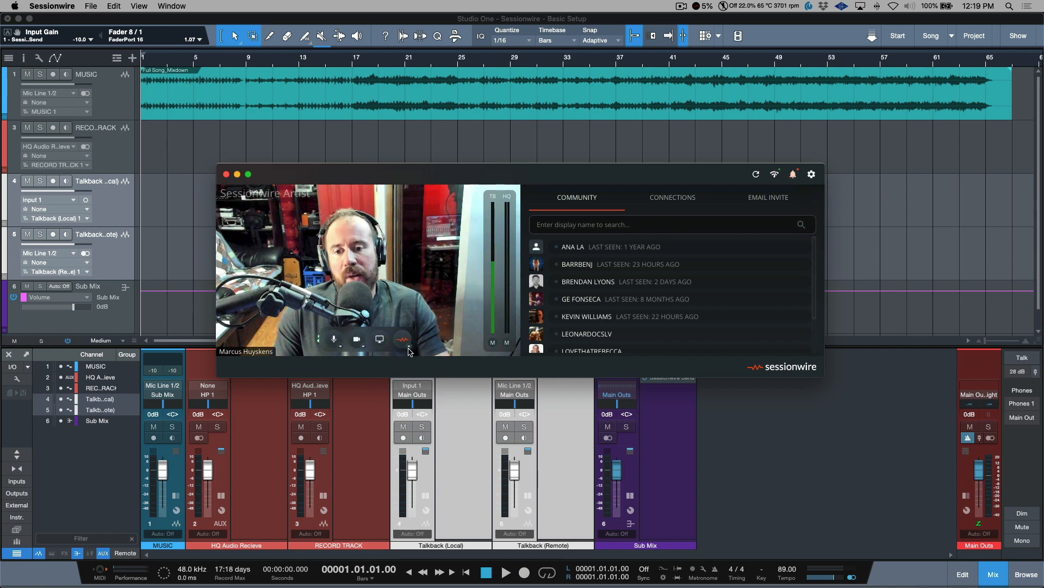
left_click(409, 350)
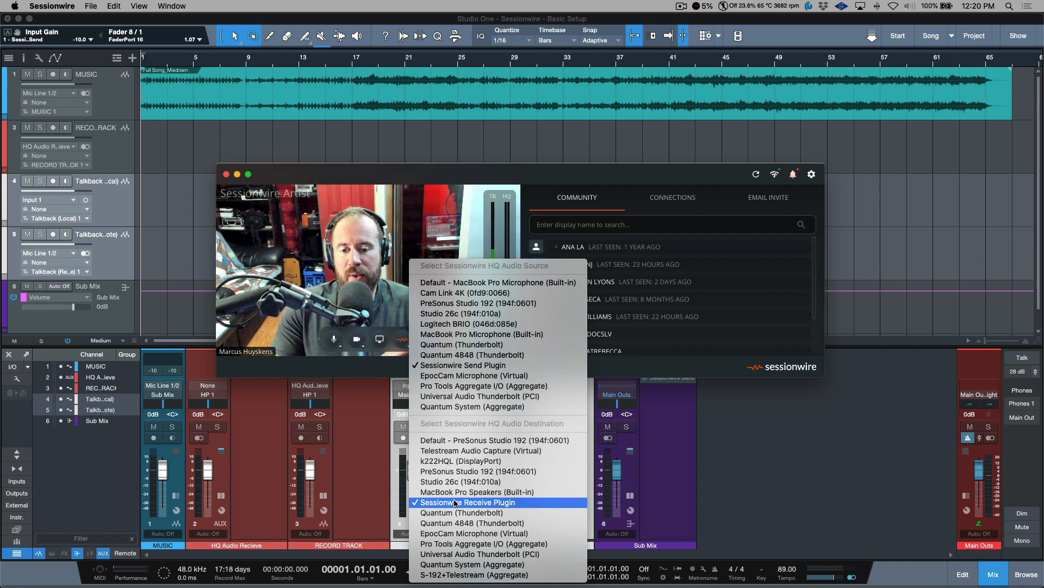
left_click(398, 174)
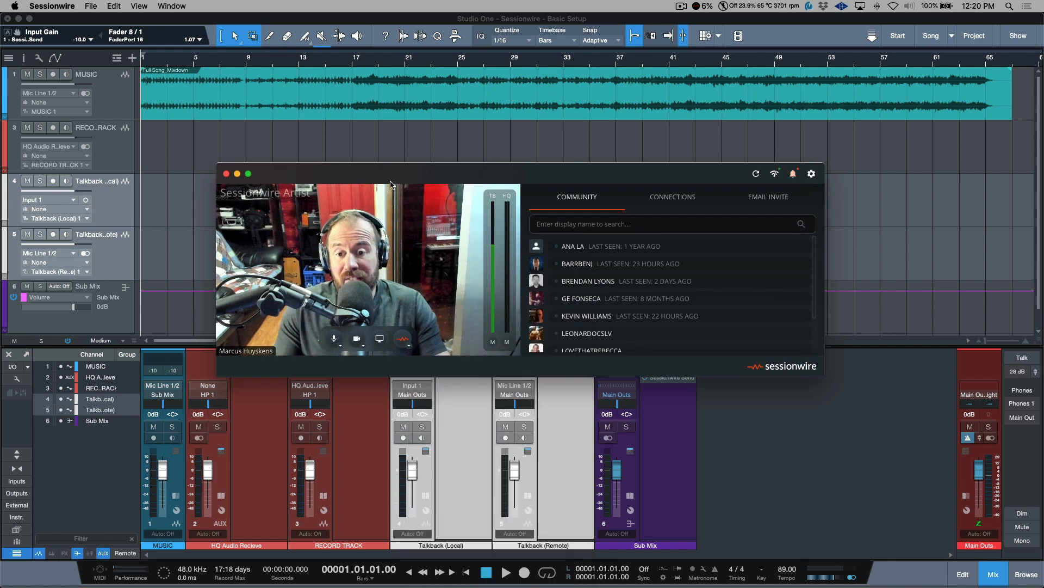
Recheck the talkback microphone and speaker choices and review the audio and video settings in Sessionwire
left_click(341, 346)
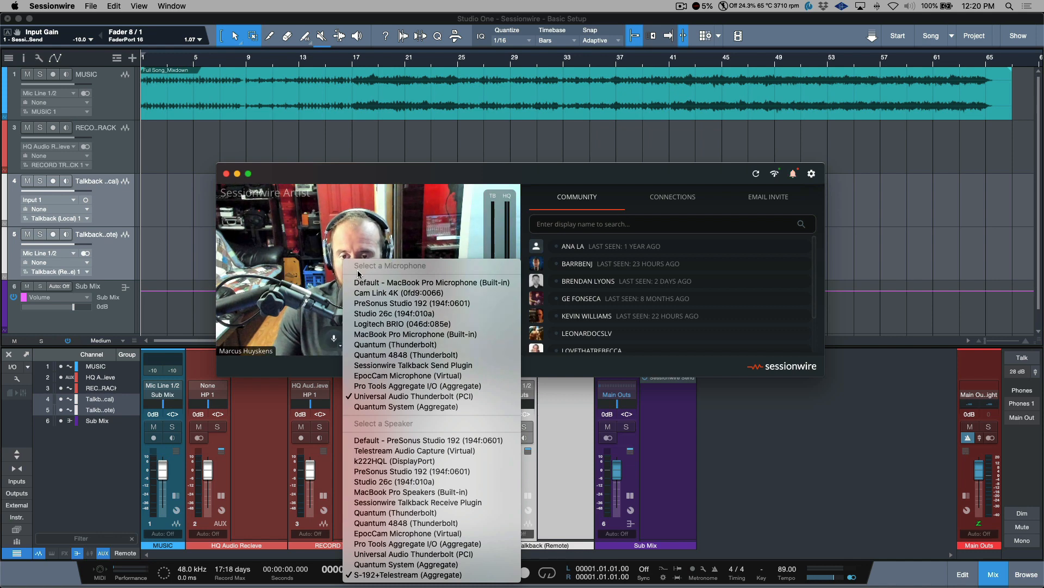
left_click(664, 184)
left_click(811, 174)
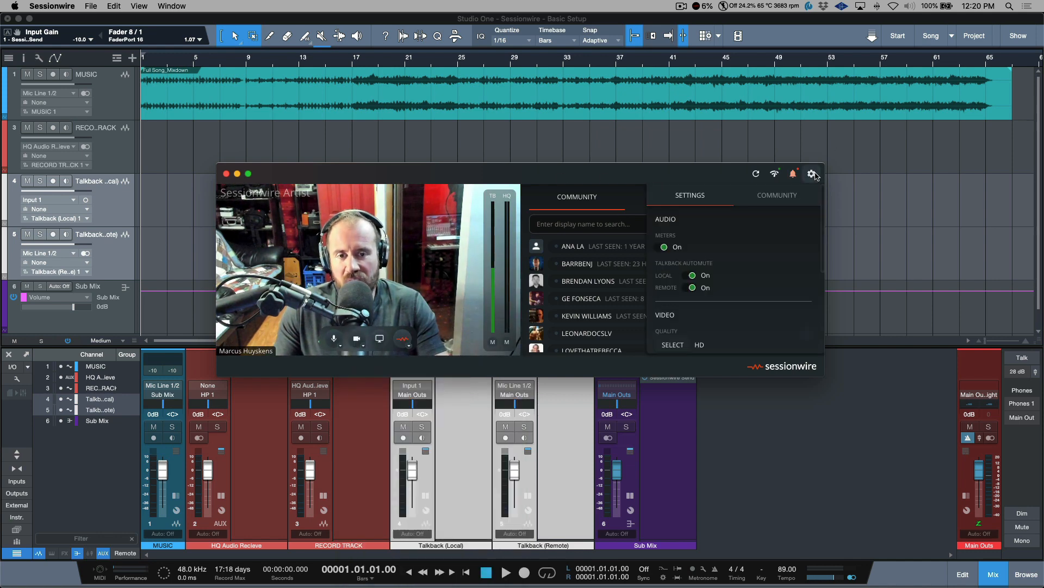
mouse_move(678, 281)
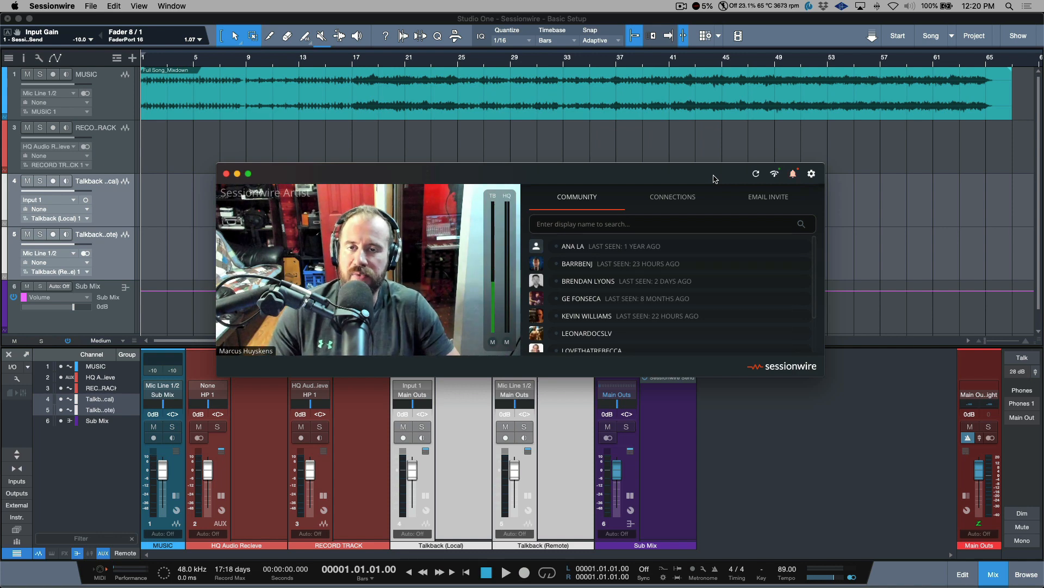
Switch to Studio One, disable the Talkback (Local) and Talkback (Remote) tracks, and fit the remaining tracks to the arrangement height
left_click(867, 493)
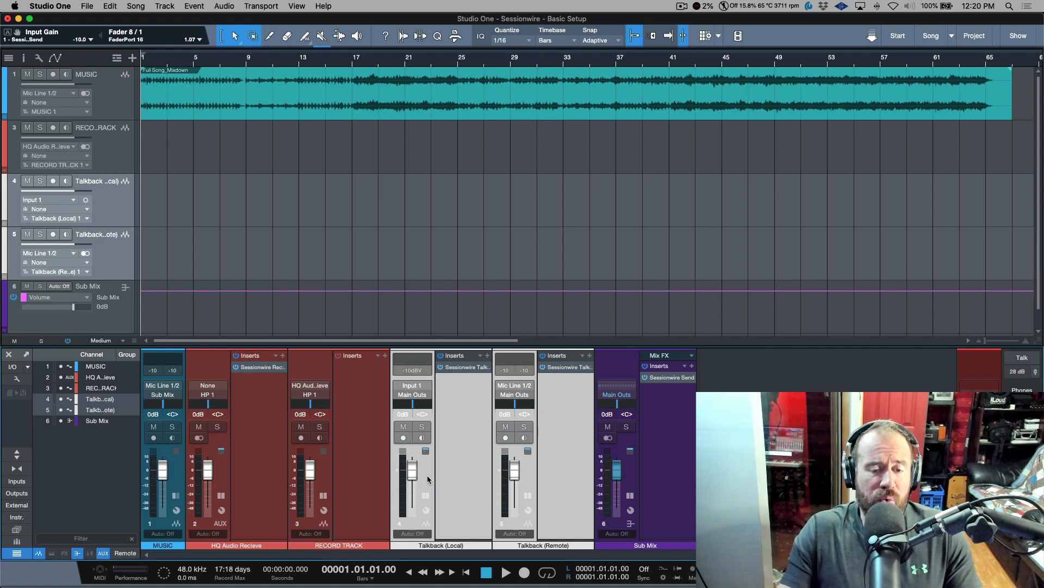
left_click(534, 474)
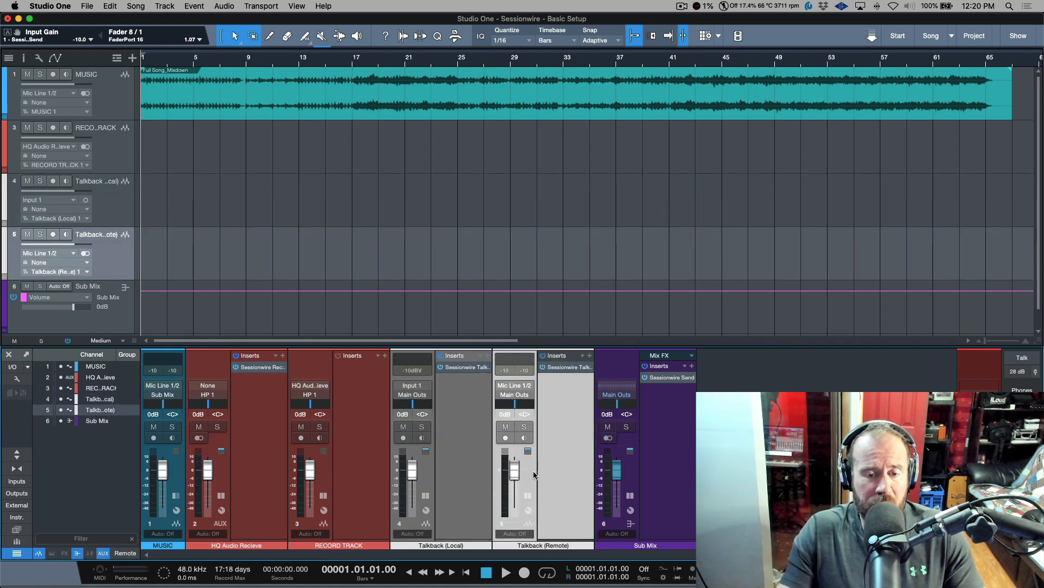
left_click(423, 481, "shift")
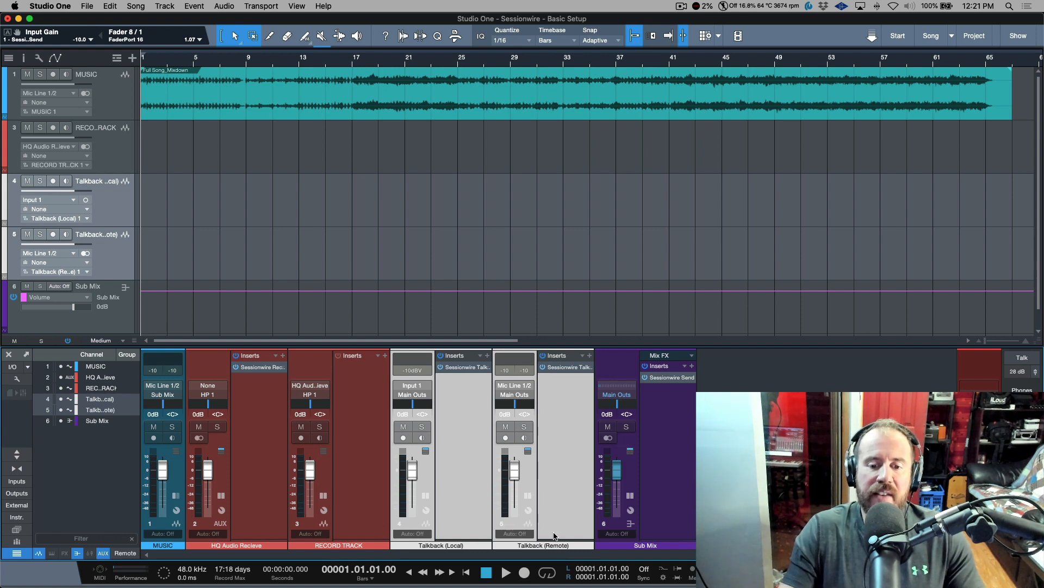
left_click_drag(557, 539, 554, 434)
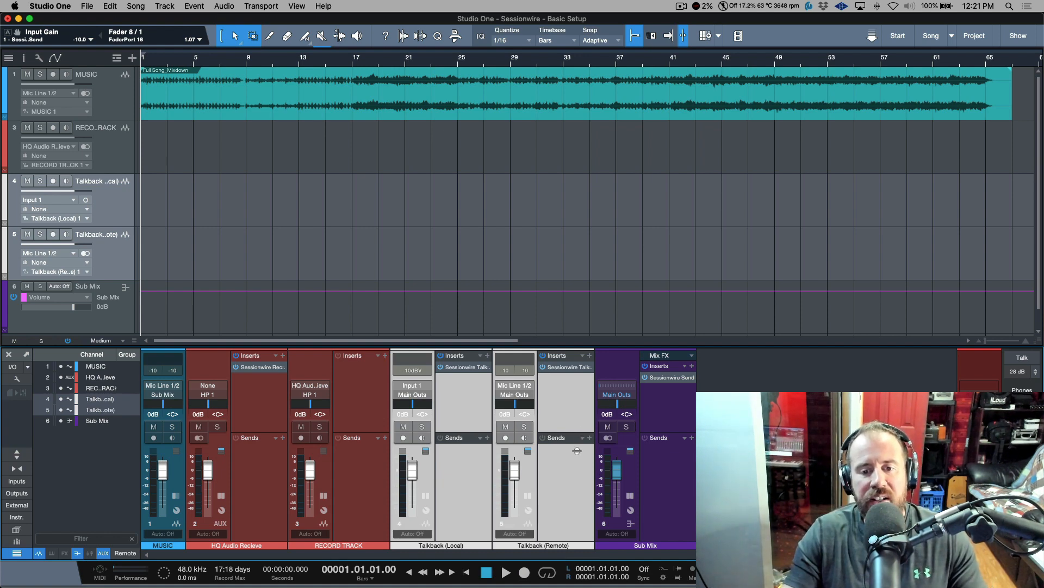
right_click(431, 477)
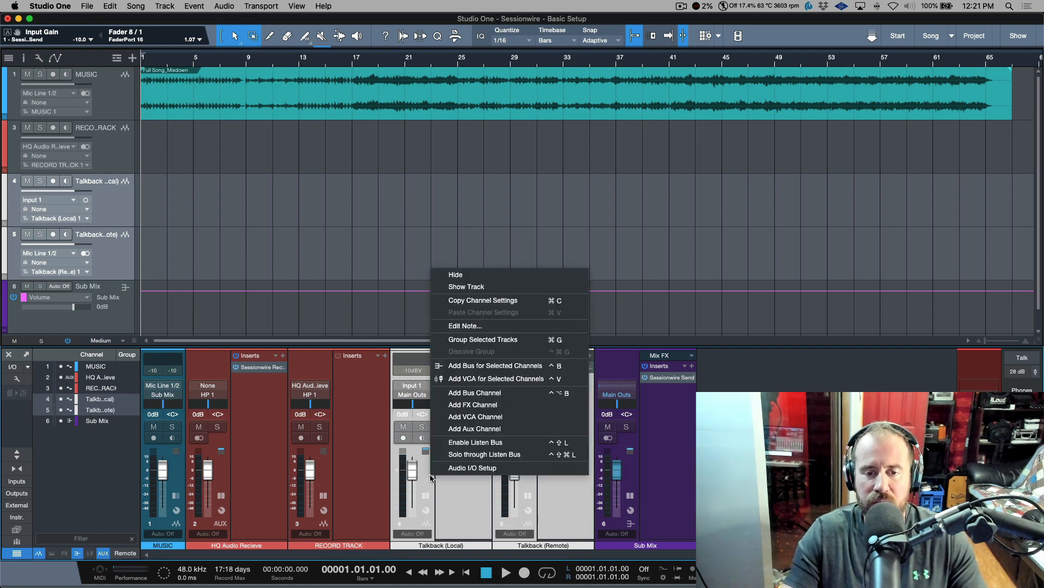
left_click(286, 331)
right_click(119, 211)
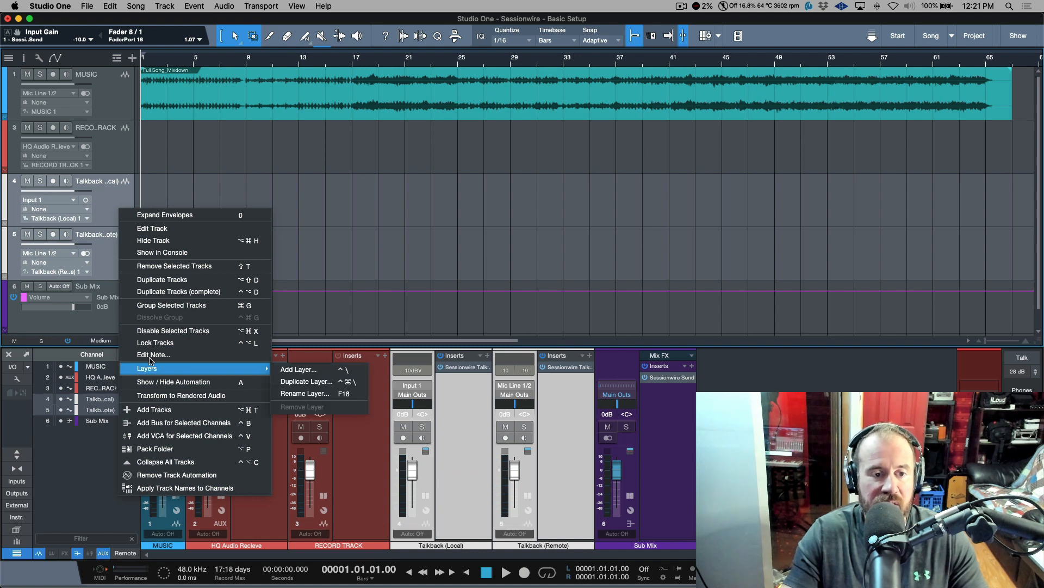
left_click(162, 332)
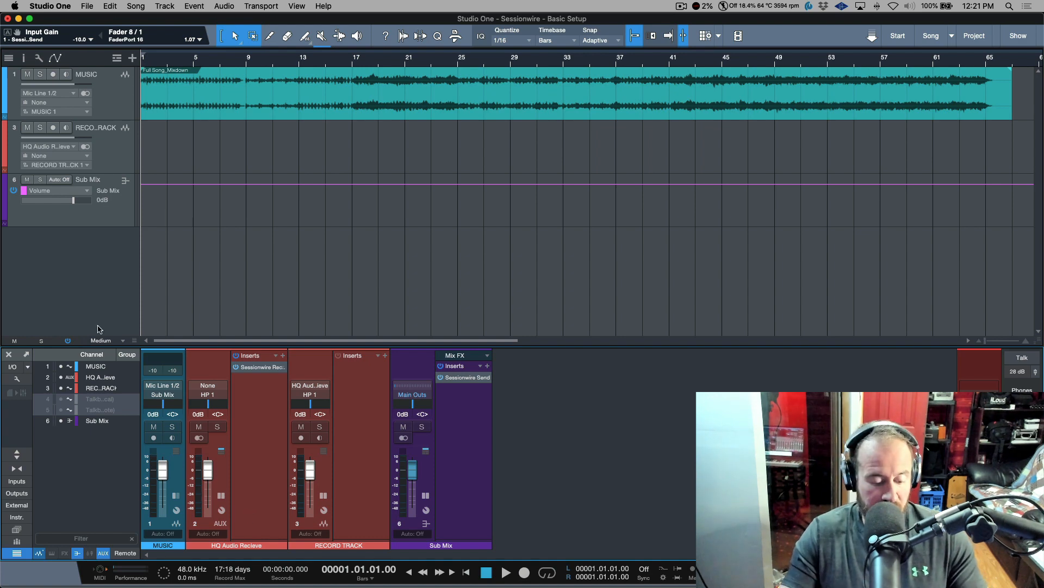
key("shift+z")
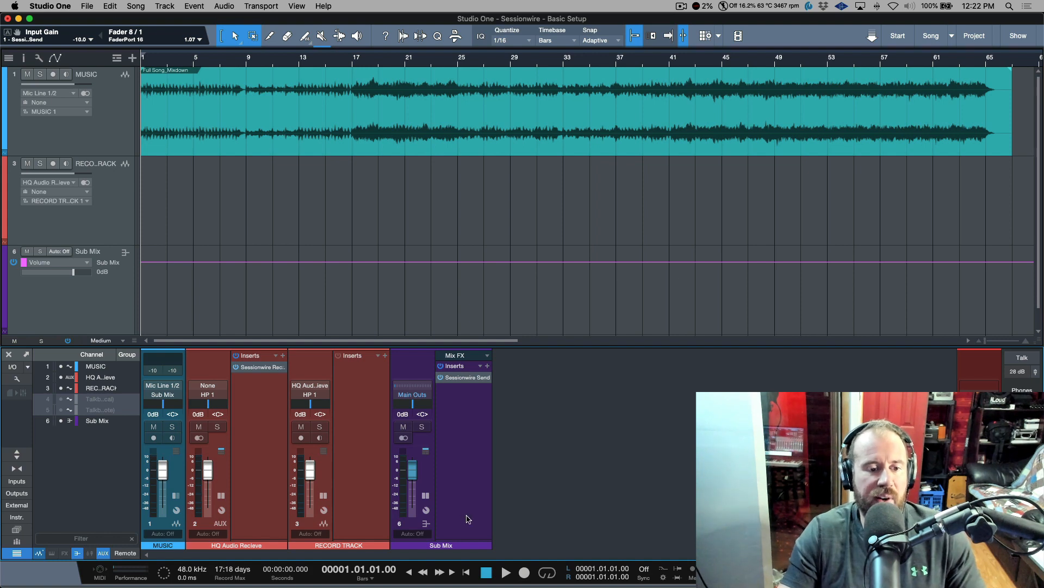
Open the Sessionwire Send plug-in on the Sub Mix bus and set its trim to -8.7
left_click(126, 120)
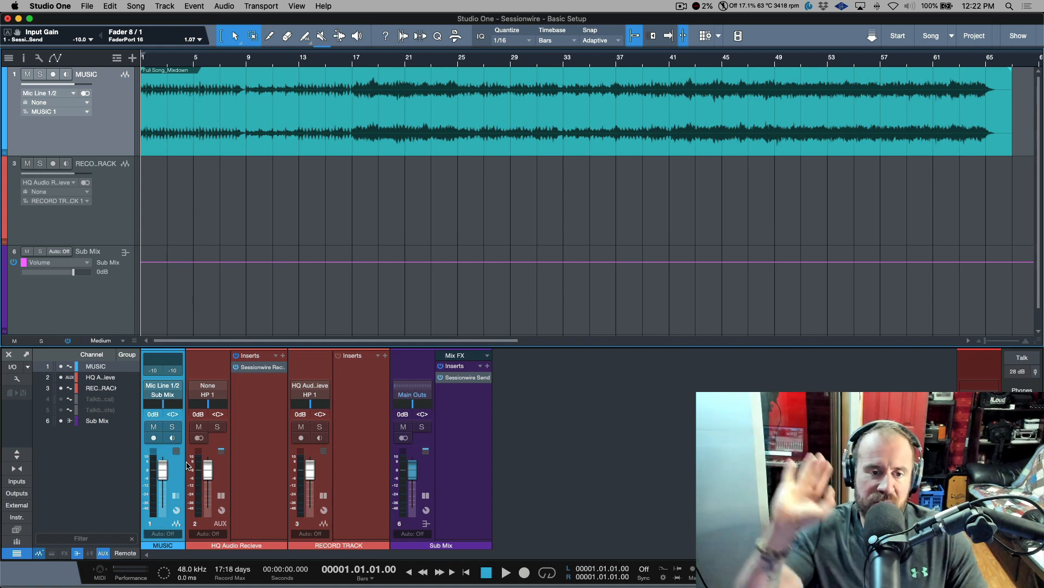
left_click(429, 480)
left_click(467, 378)
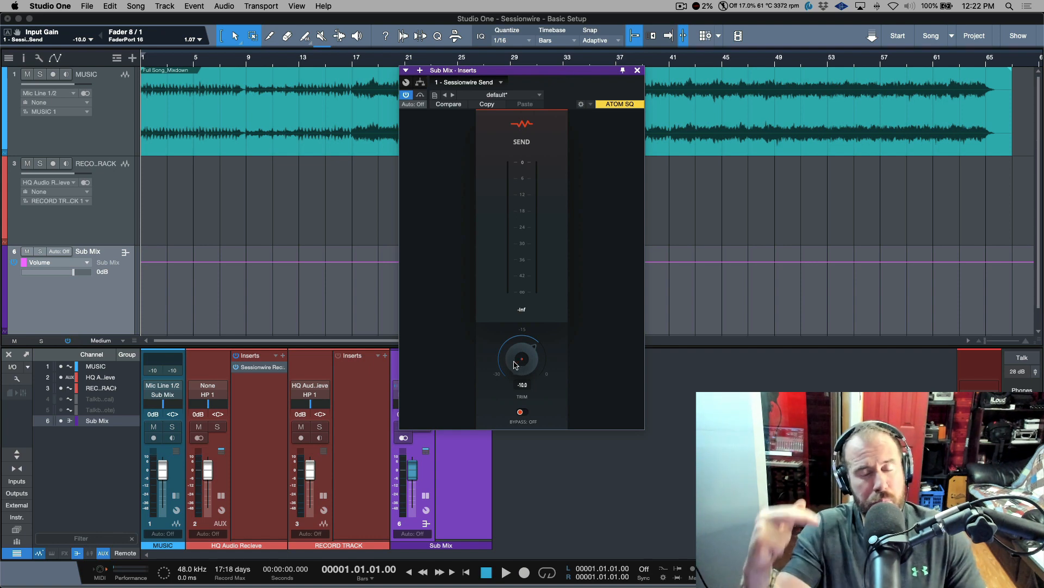
mouse_move(517, 364)
left_mouse_down()
mouse_move(520, 376)
mouse_move(528, 362)
left_mouse_up()
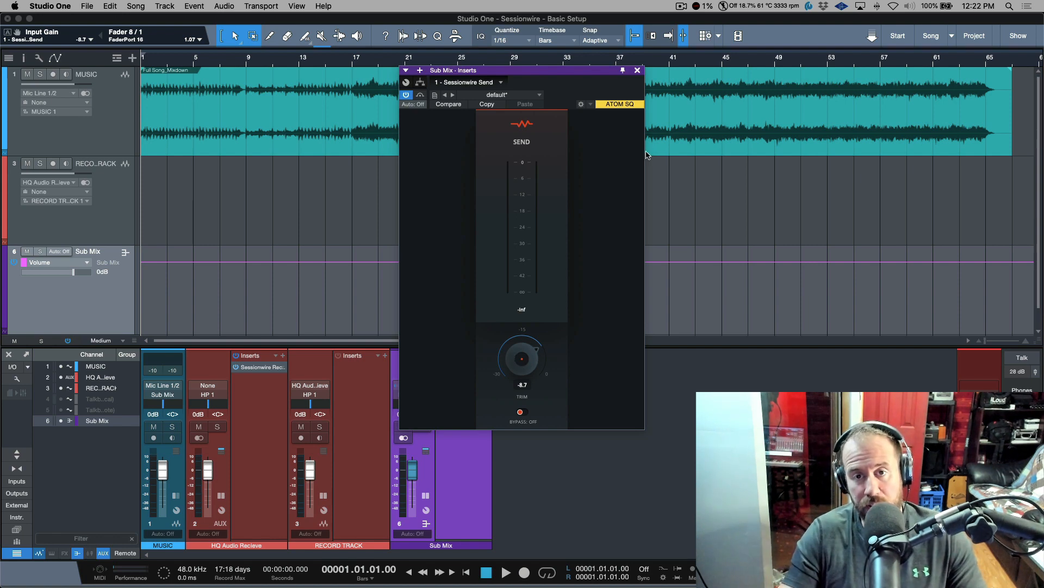
Close the Sub Mix plug-in window and inspect the Sessionwire Receive plug-in on the HQ Audio Recieve channel
left_click(638, 71)
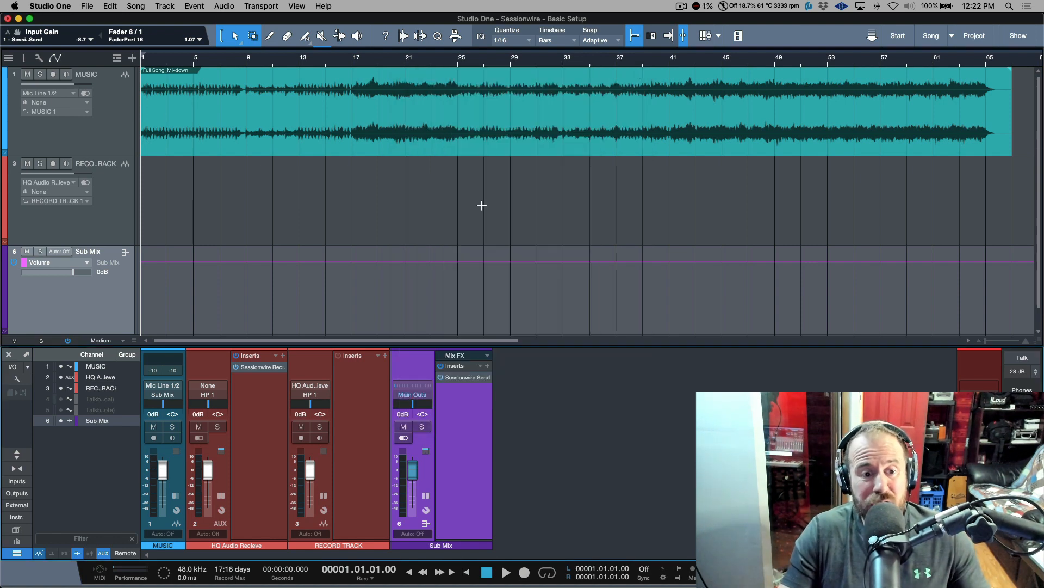
left_click(258, 368)
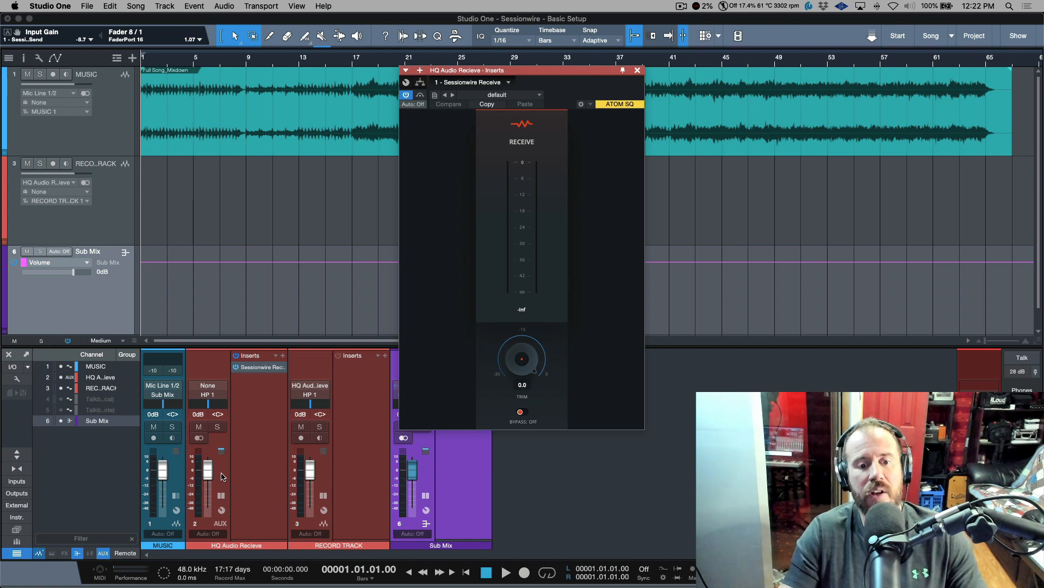
left_click(637, 70)
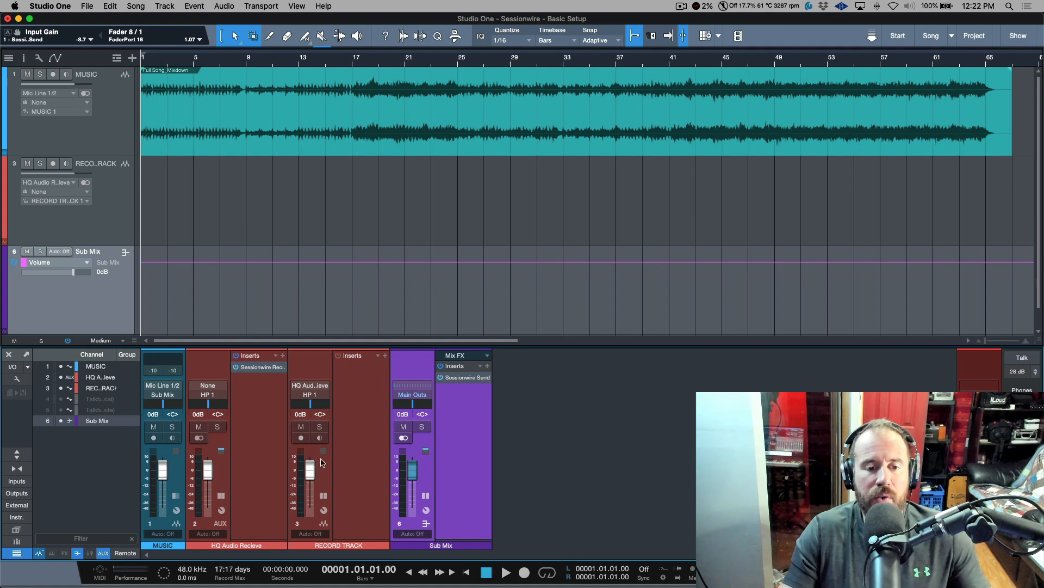
Set the RECORD TRACK channel's input to the HQ Audio Recieve aux channel
left_click(315, 389)
left_click(340, 332)
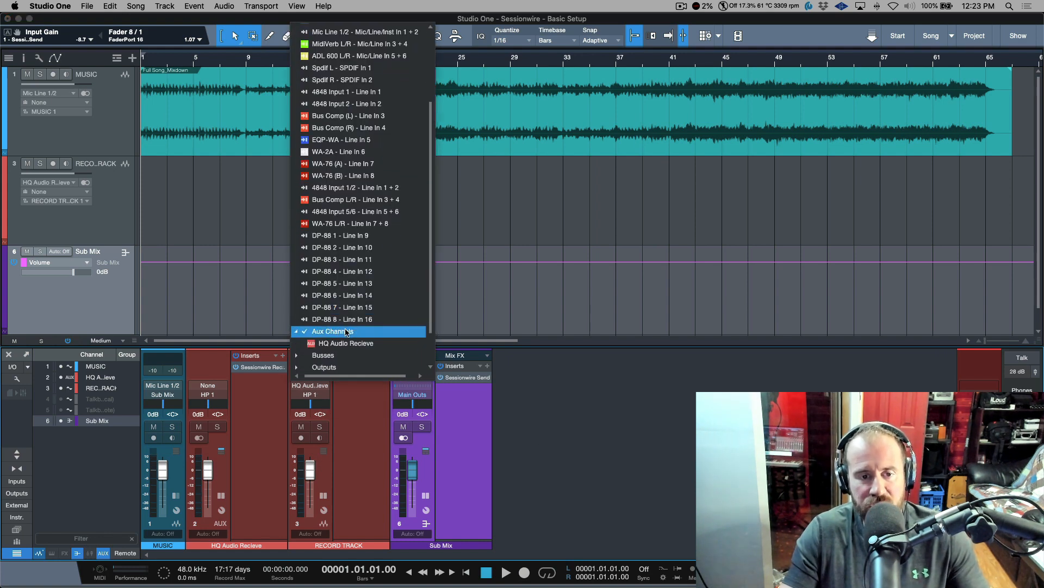
left_click(341, 343)
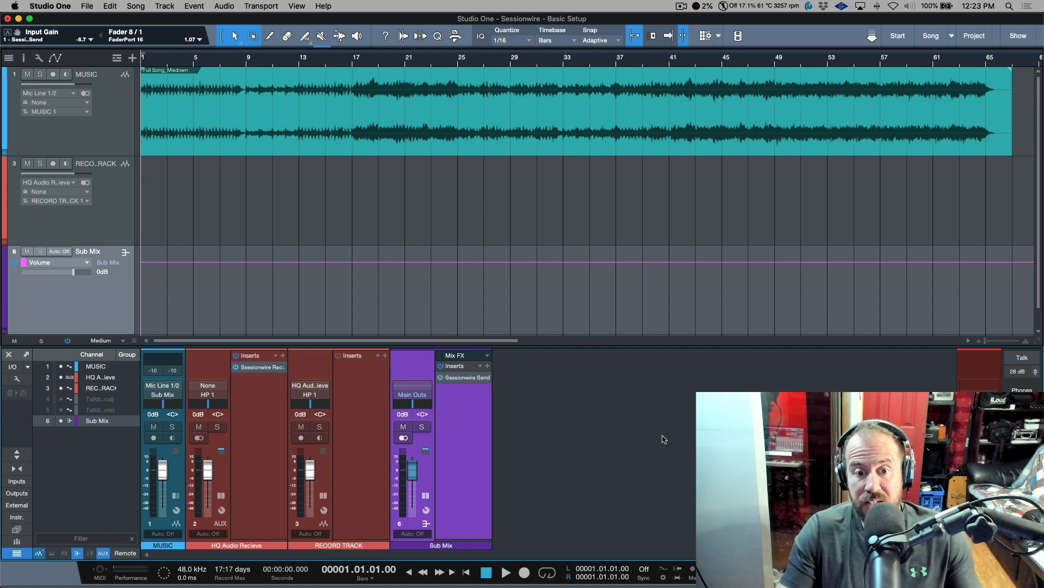
Select the HQ Audio Recieve and RECORD TRACK channels together and check the output choices for RECORD TRACK
left_click(328, 478)
left_click(226, 477)
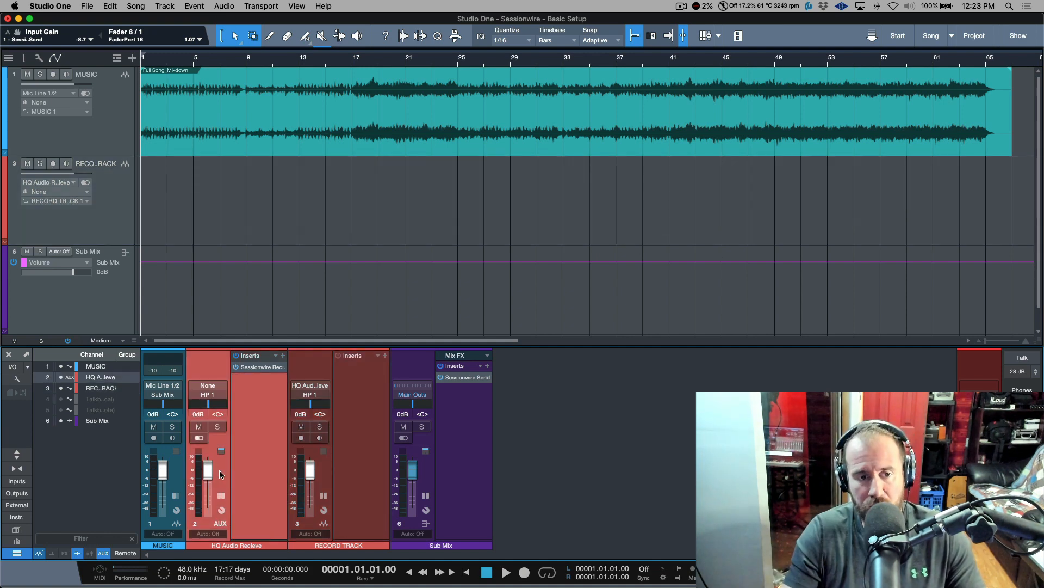
left_click(326, 474)
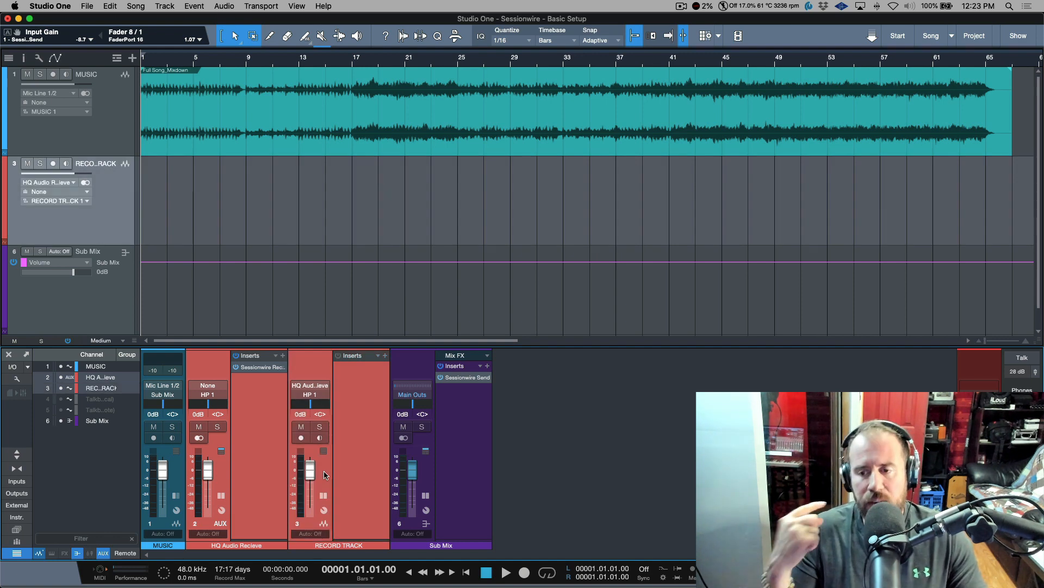
left_click(318, 395)
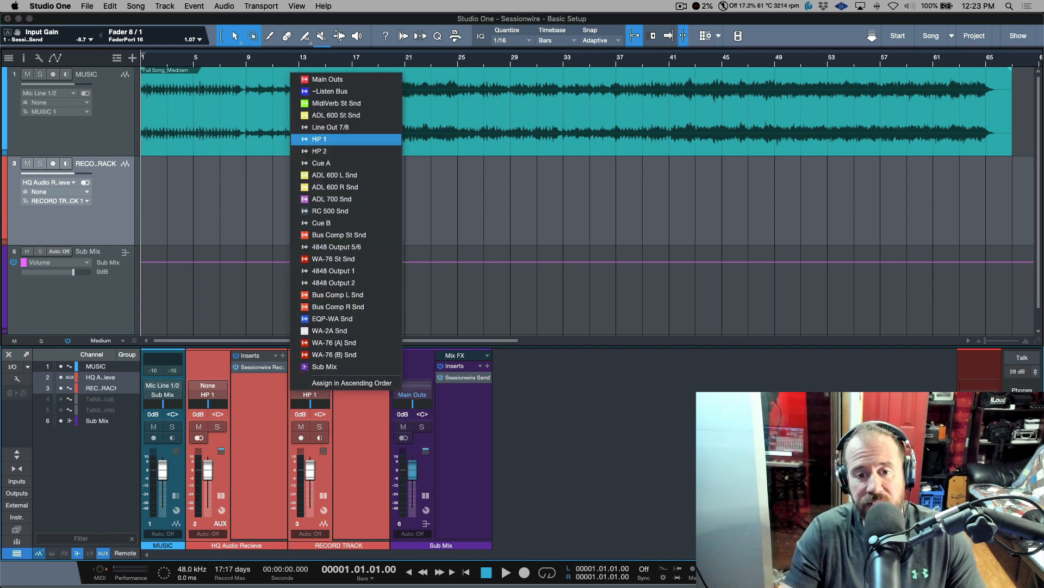
key("Escape")
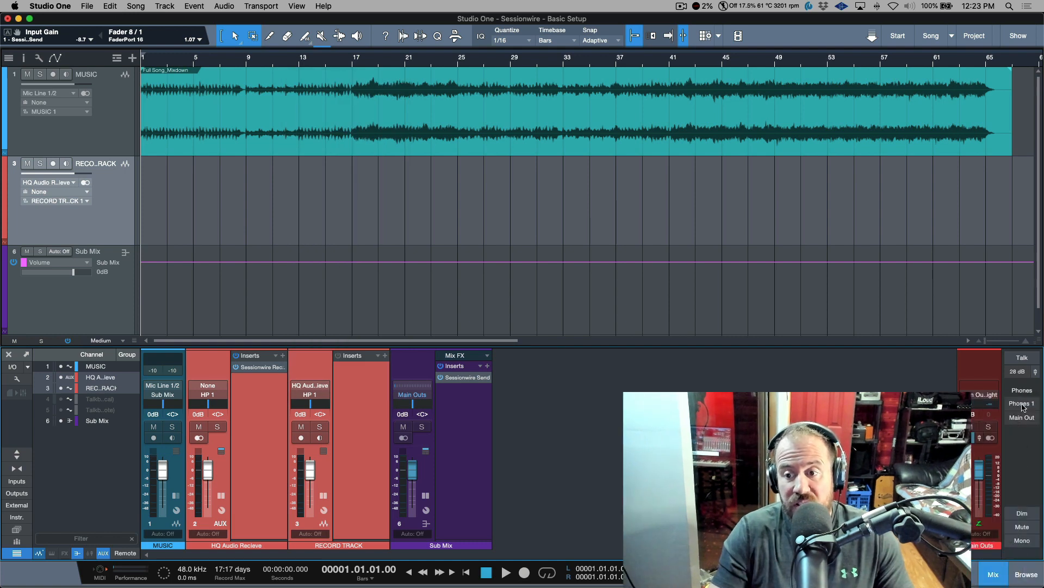
Review the hardware sources available for the Phones 1 monitor feed and check the HQ Audio Recieve channel's output
left_click(1021, 405)
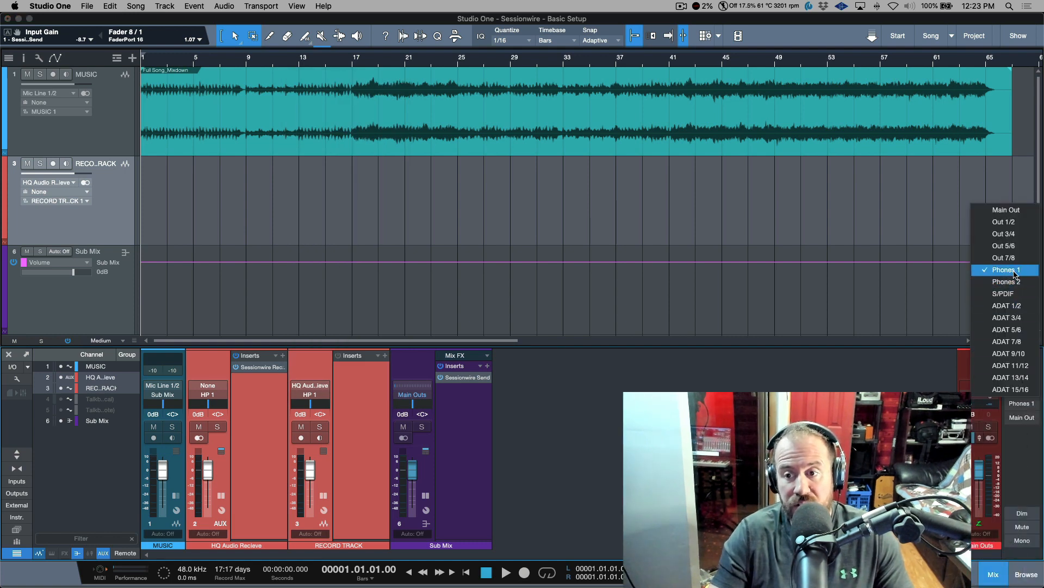
left_click(1014, 271)
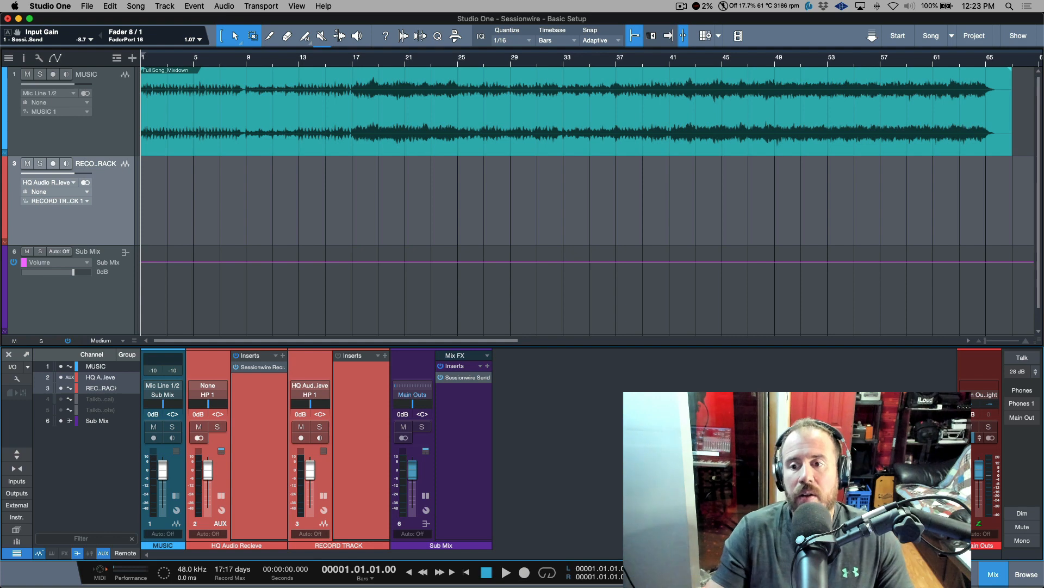
left_click(1022, 403)
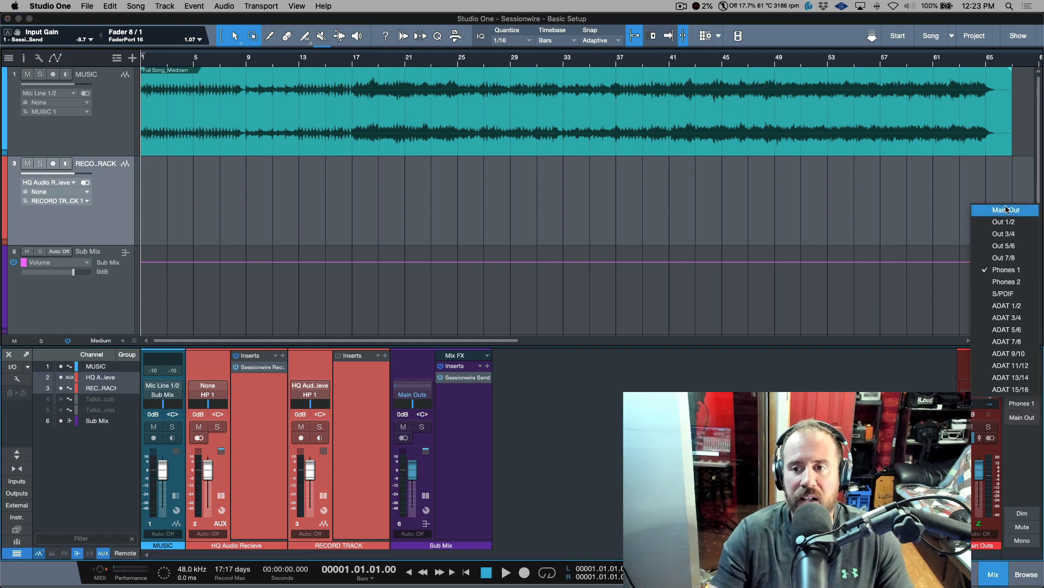
left_click(1007, 319)
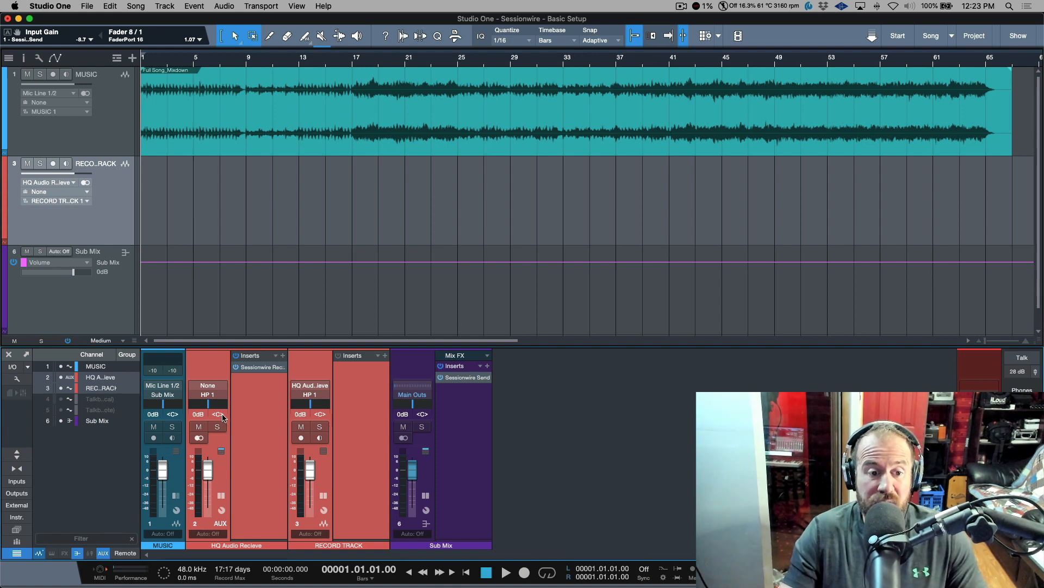
left_click(216, 399)
left_click(250, 84)
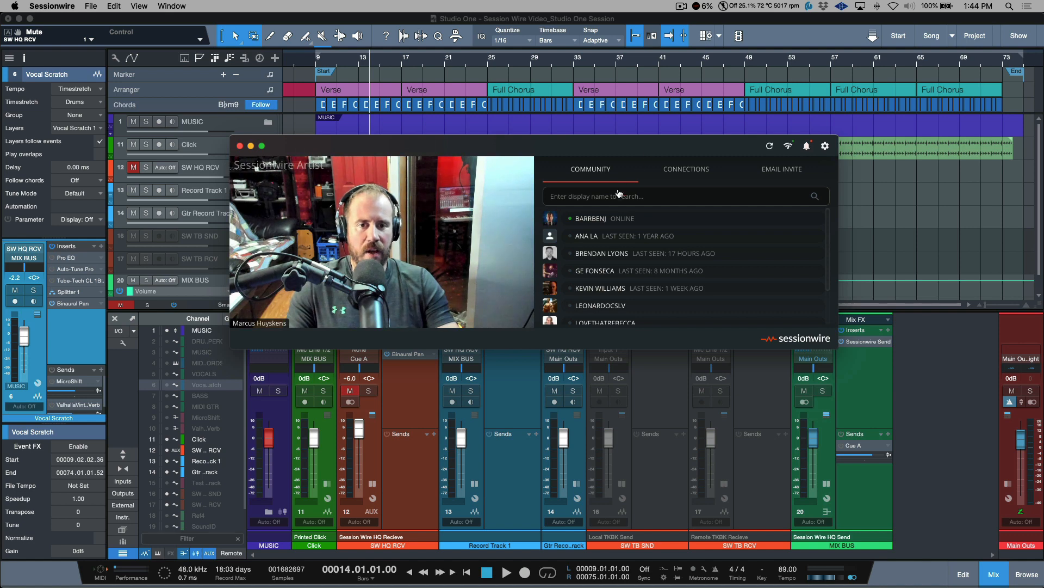
Open the online contact's profile from Sessionwire's community list and start a call
left_click(600, 223)
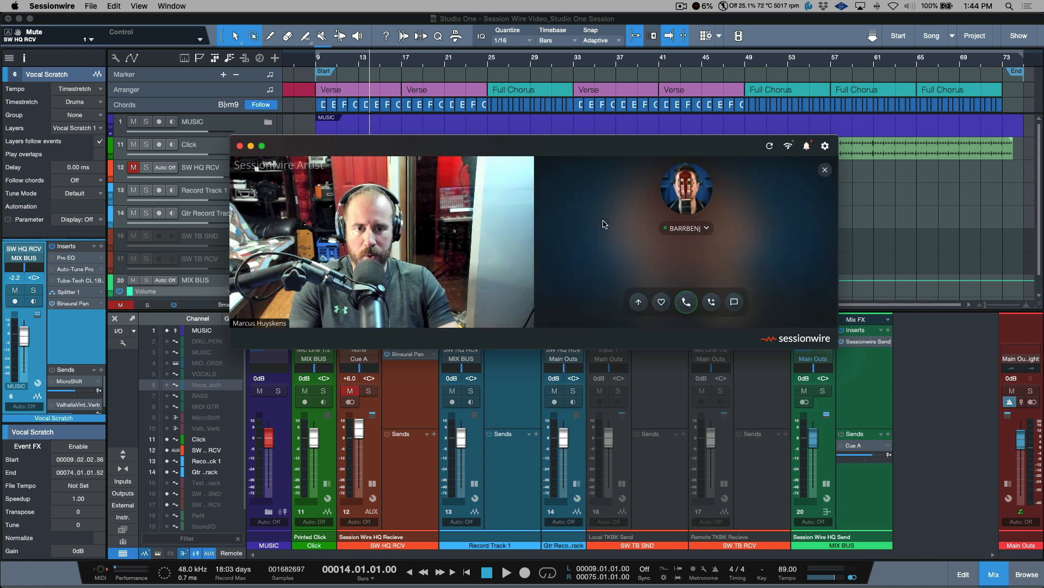
left_click(686, 302)
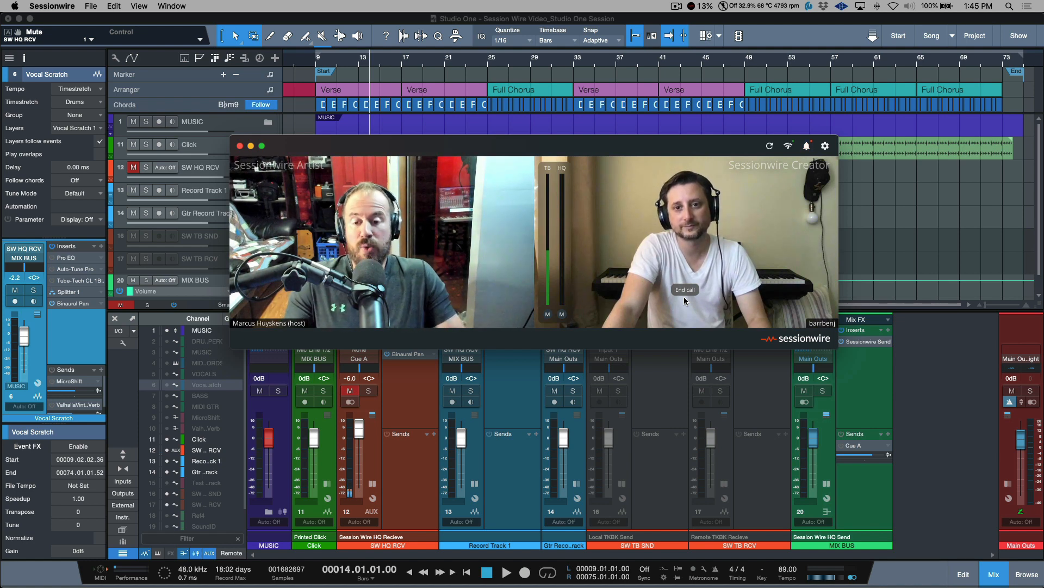
Review the call's level meters and media controls and the HQ audio source and destination choices
mouse_move(713, 263)
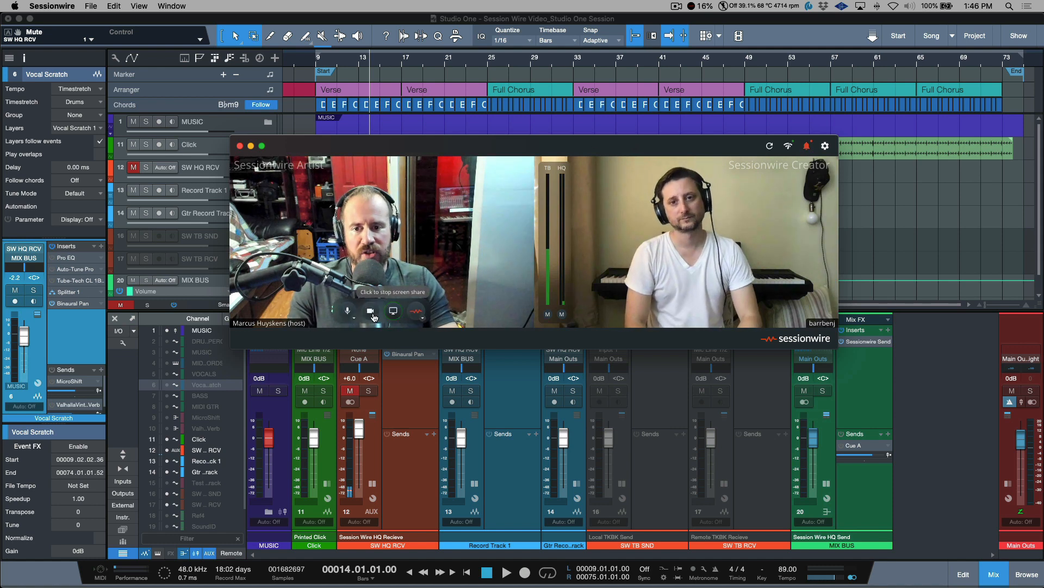
mouse_move(356, 321)
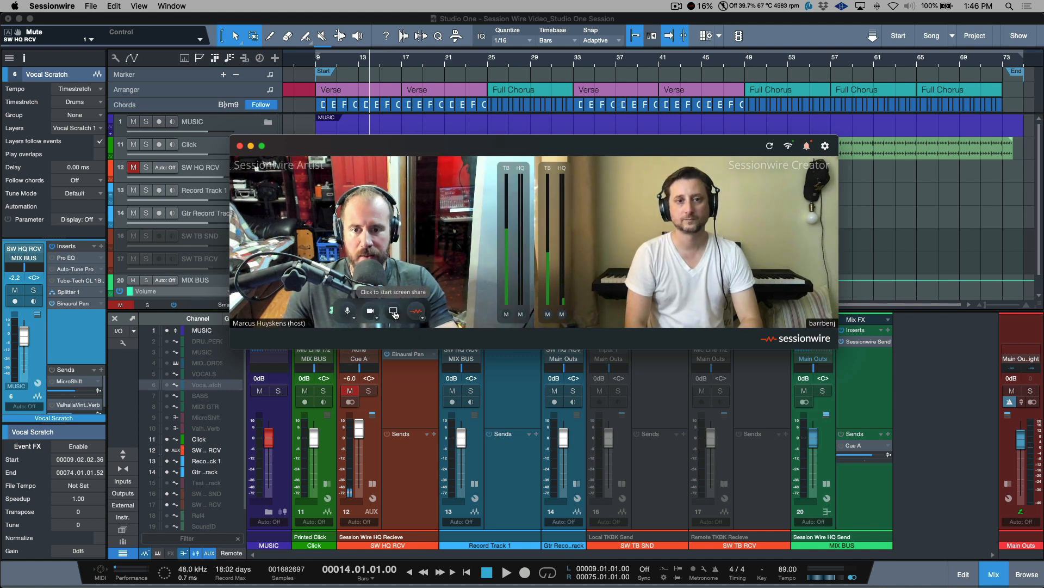
left_click(423, 321)
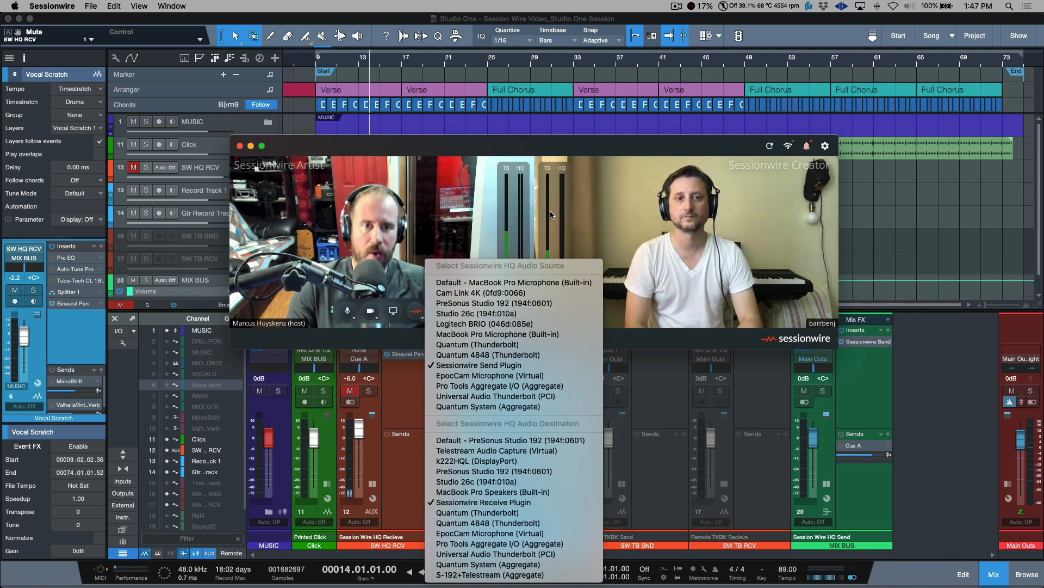
left_click(676, 199)
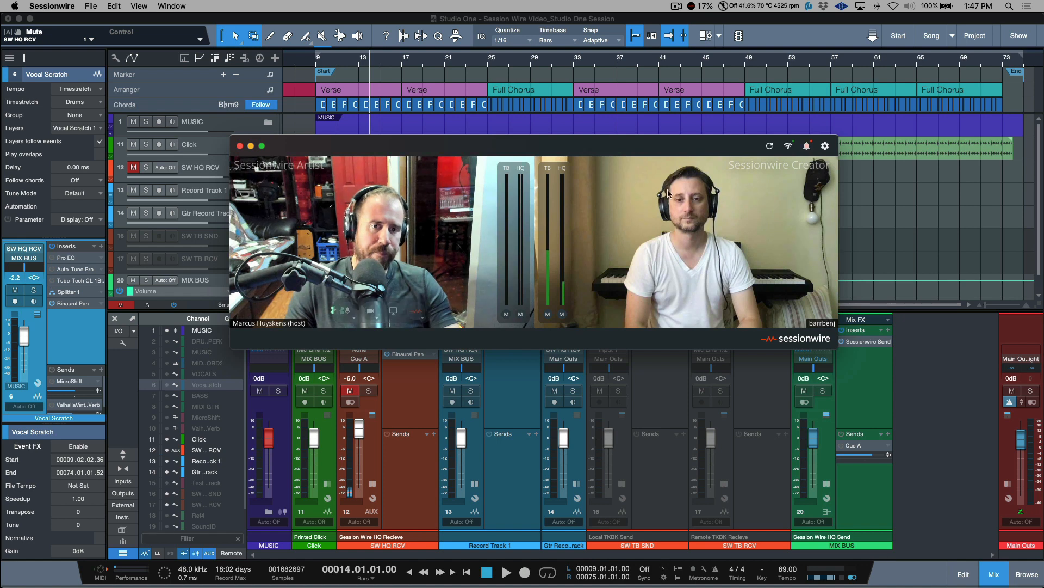
Share Screen 1 in the call and pop the partner's video out into picture-in-picture
left_click_drag(700, 161, 708, 191)
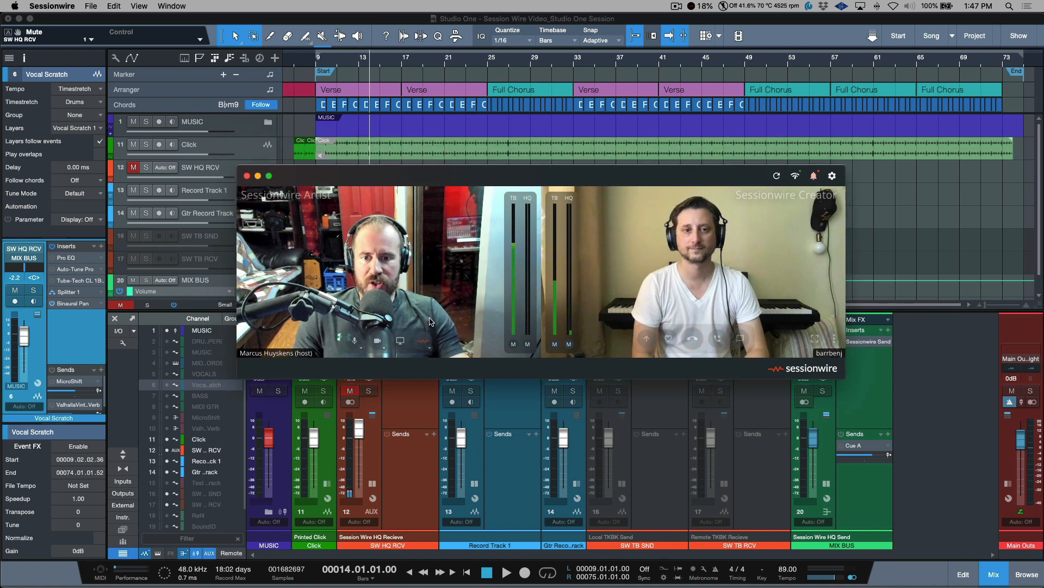
left_click(400, 340)
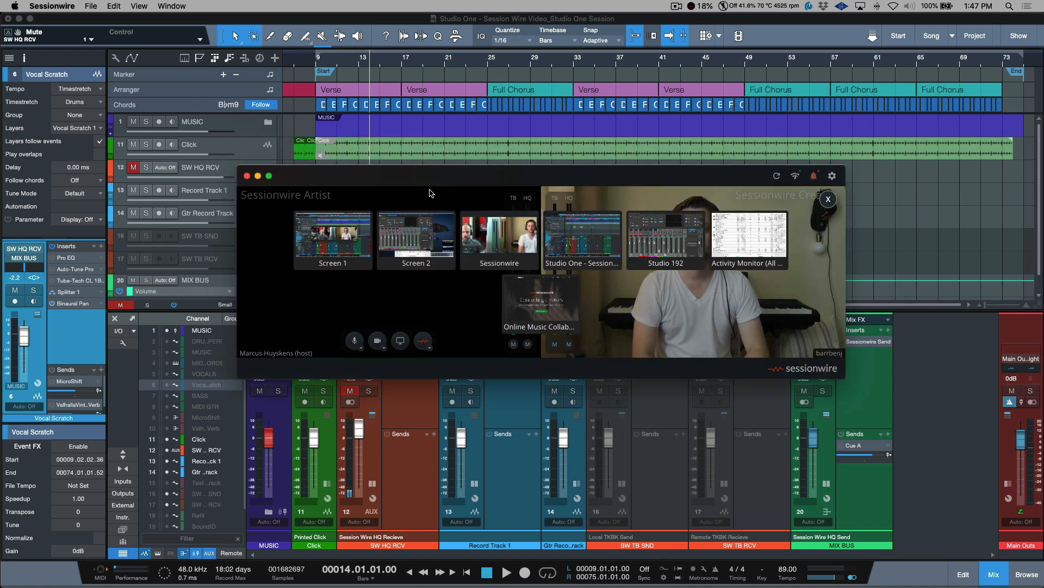
left_click(369, 237)
left_click(836, 339)
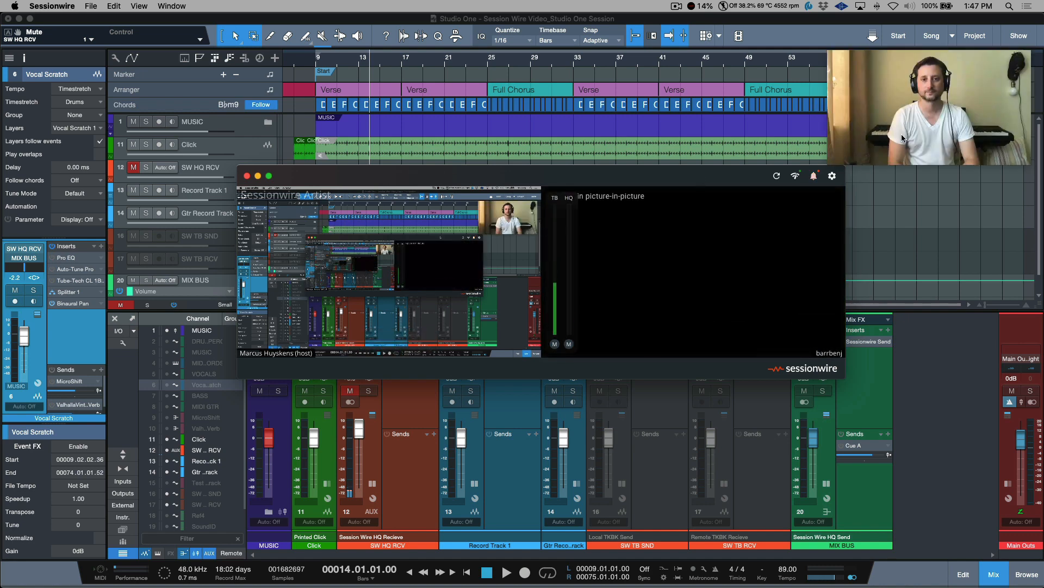
Shift the partner's floating video to the edge of the screen and bring the Studio One song to the front
left_click(266, 22)
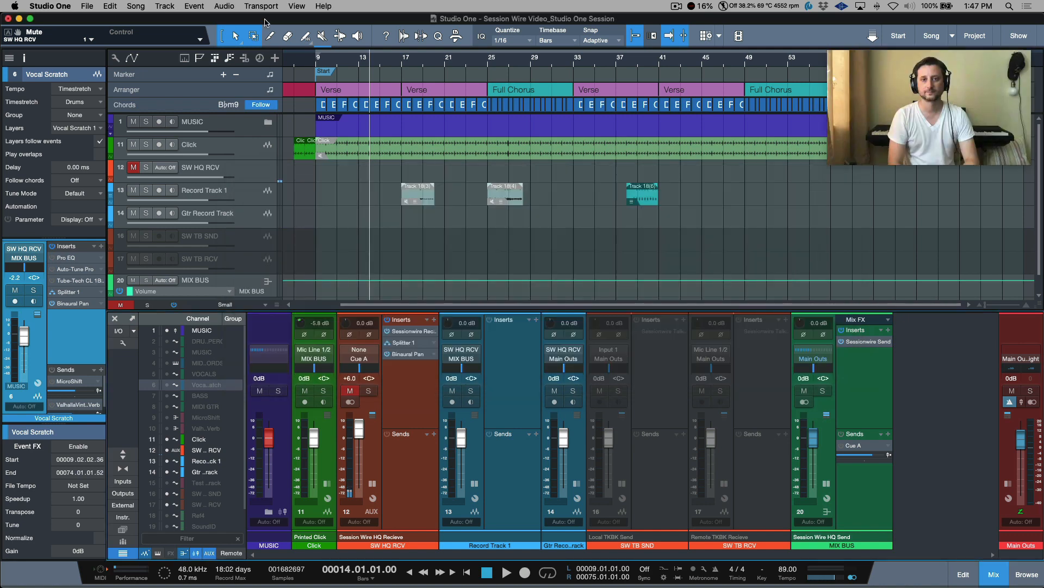
left_click_drag(964, 54, 978, 55)
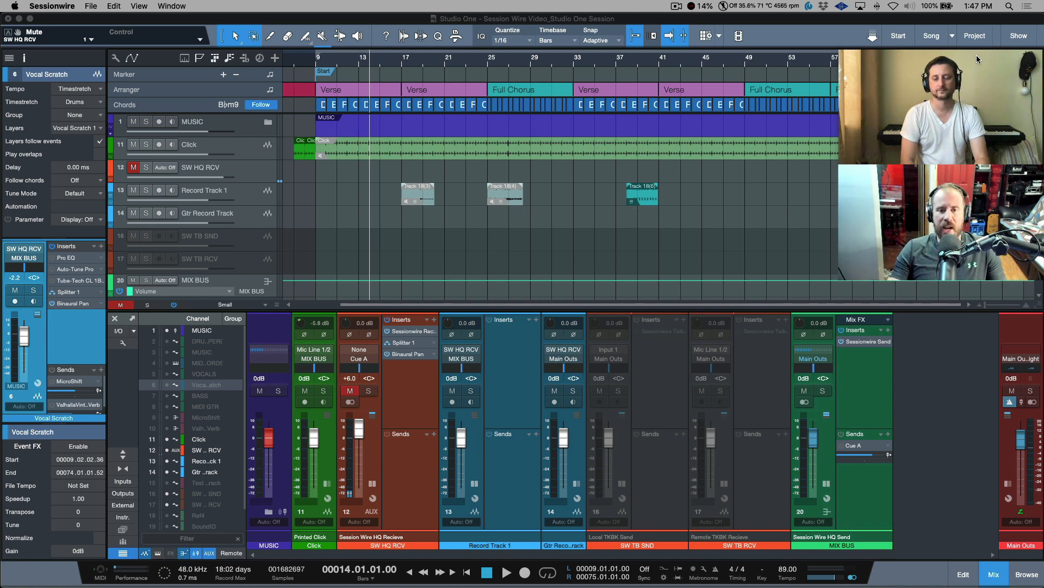
key("super+Tab")
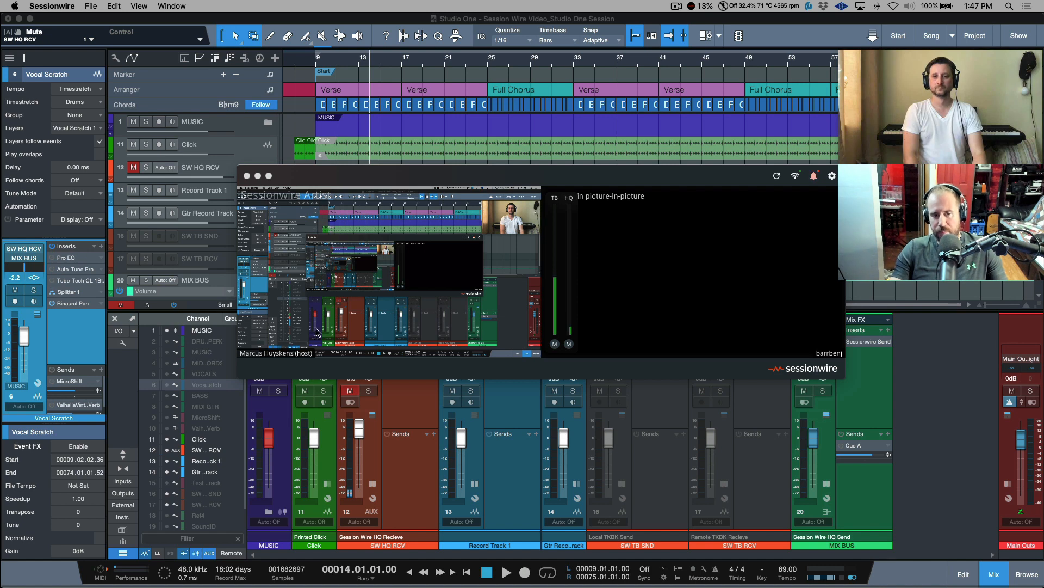
left_click(595, 178)
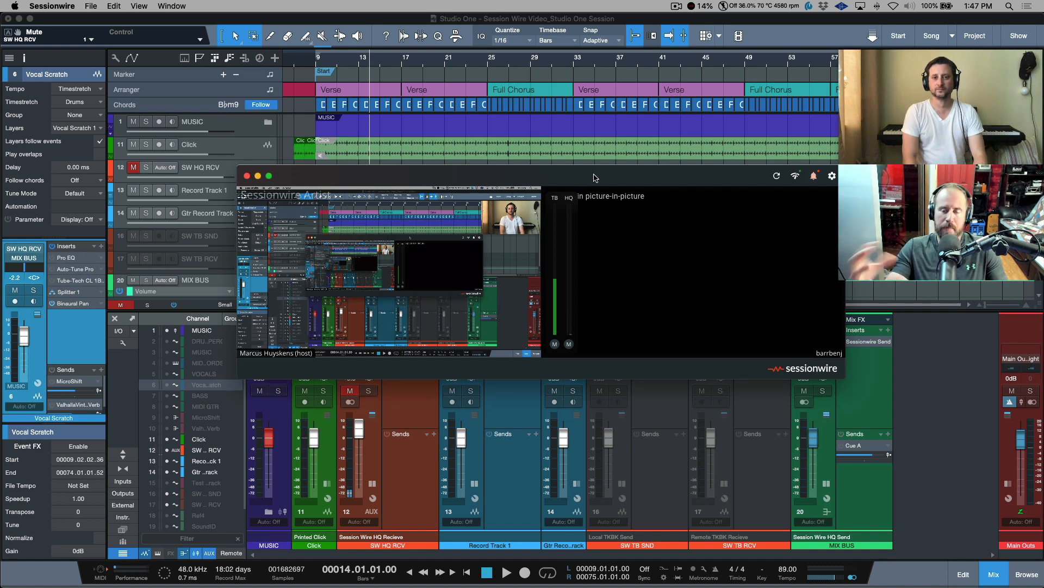
left_click(309, 19)
Expand the MUSIC folder track and play the song from bar 14 for the remote partner, then stop playback
left_click(281, 123)
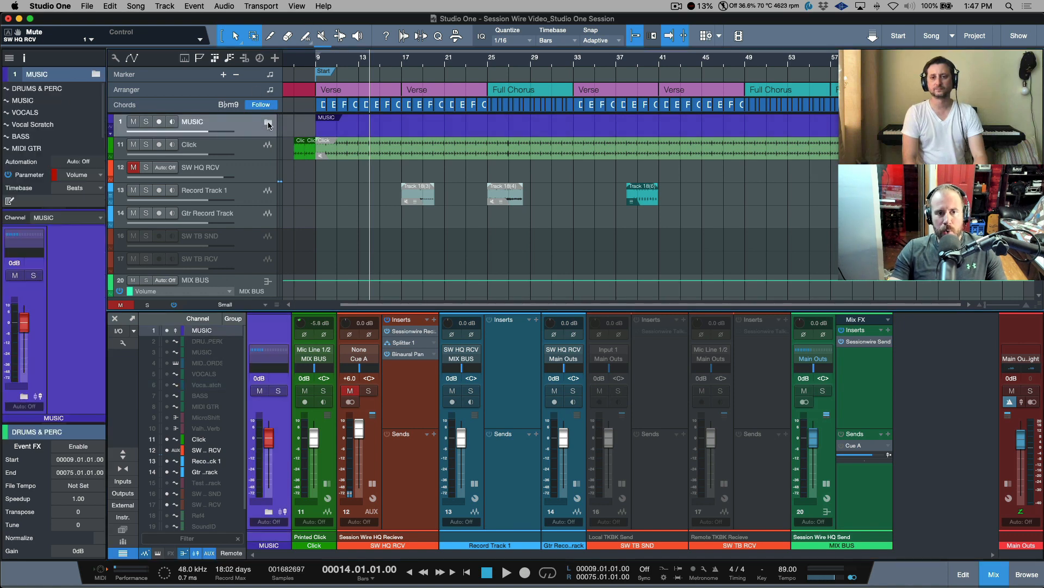
left_click(269, 124)
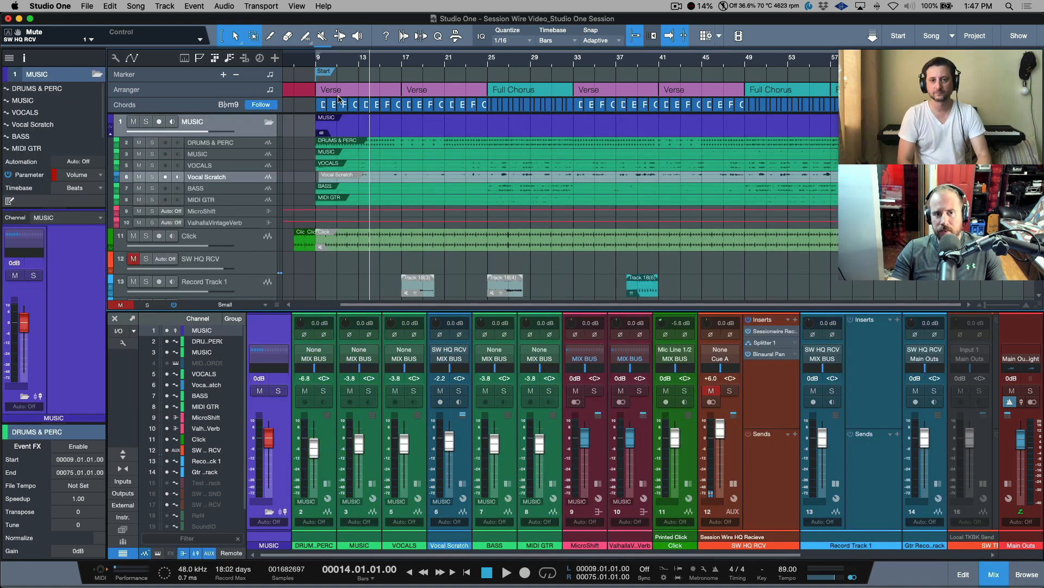
key("space")
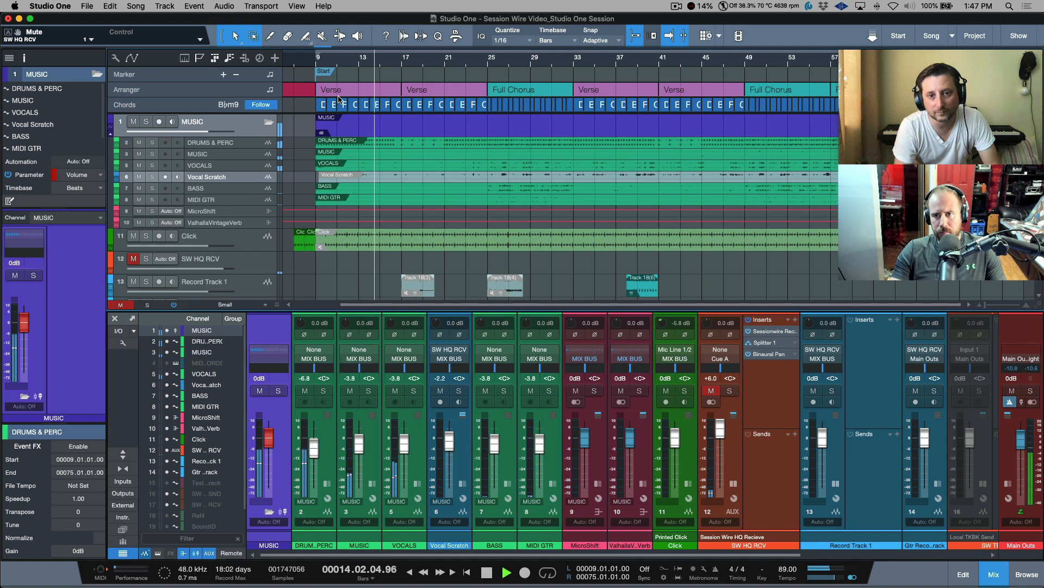
key("space")
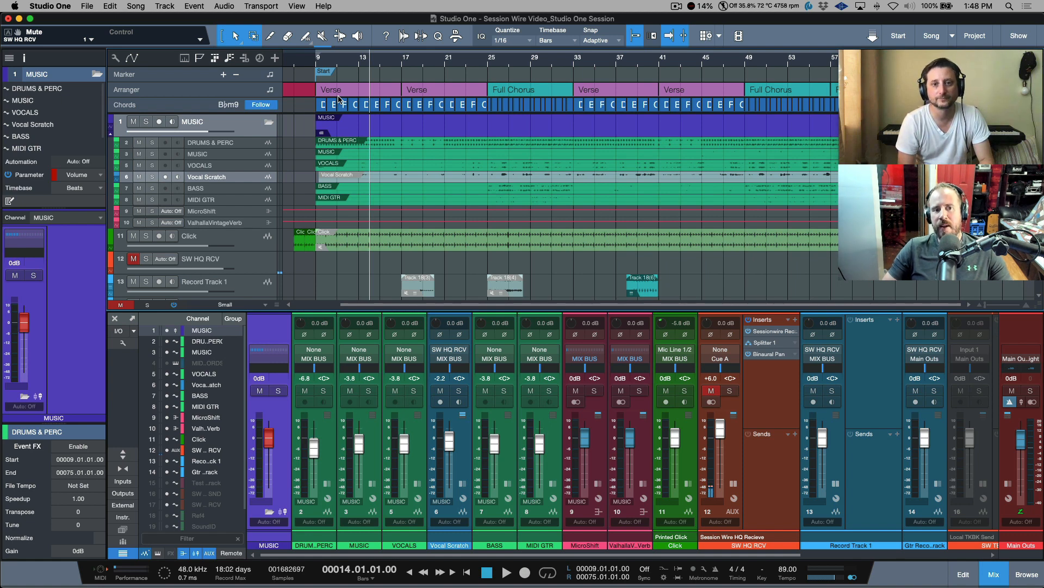
Unmute the Vocal Scratch event and solo its track, with the track height enlarged to Medium
left_click(244, 178)
scroll(244, 180, "up", 5)
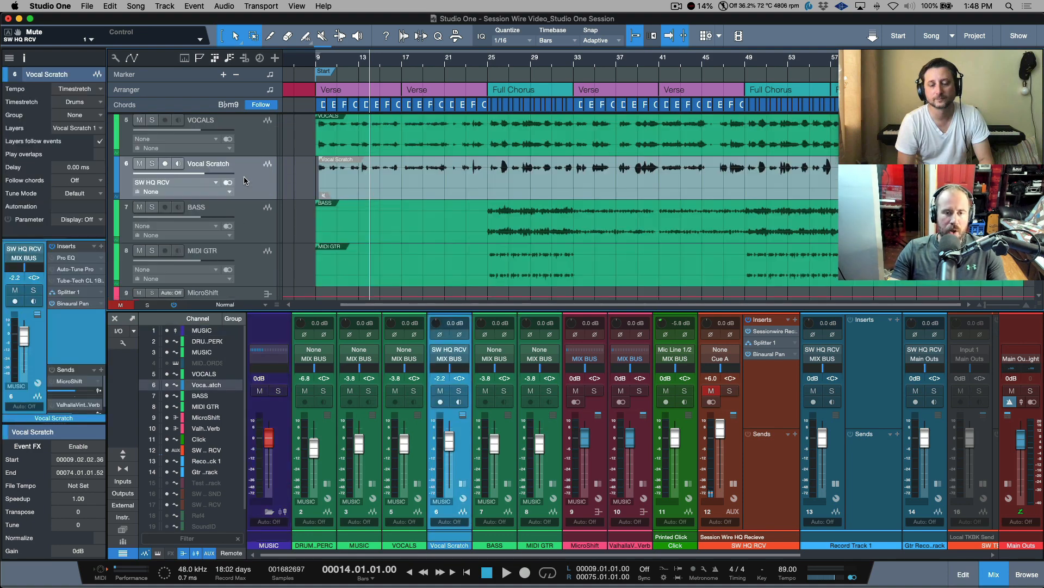
scroll(477, 181, "up", 1)
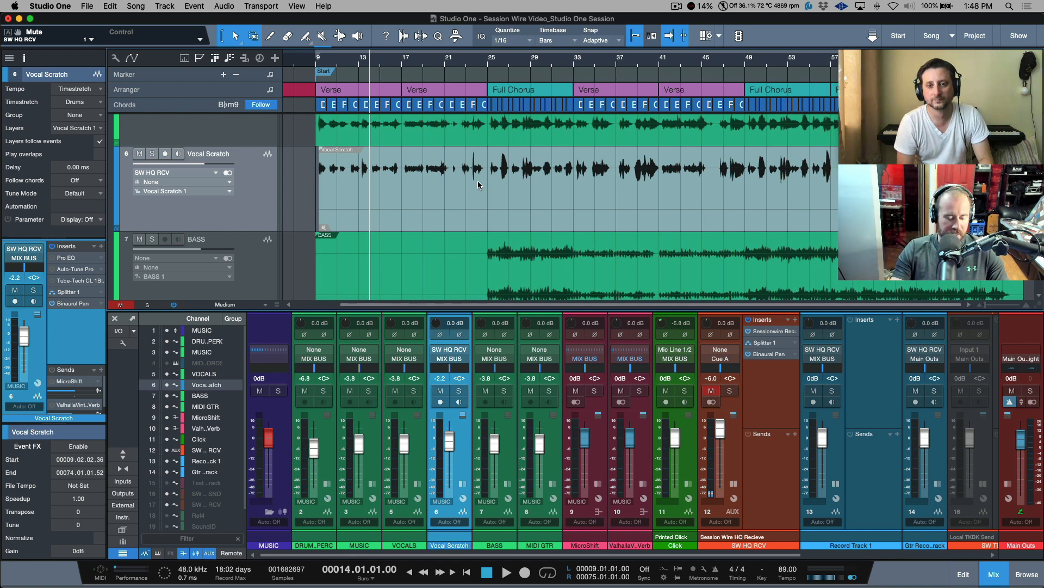
left_click(478, 181)
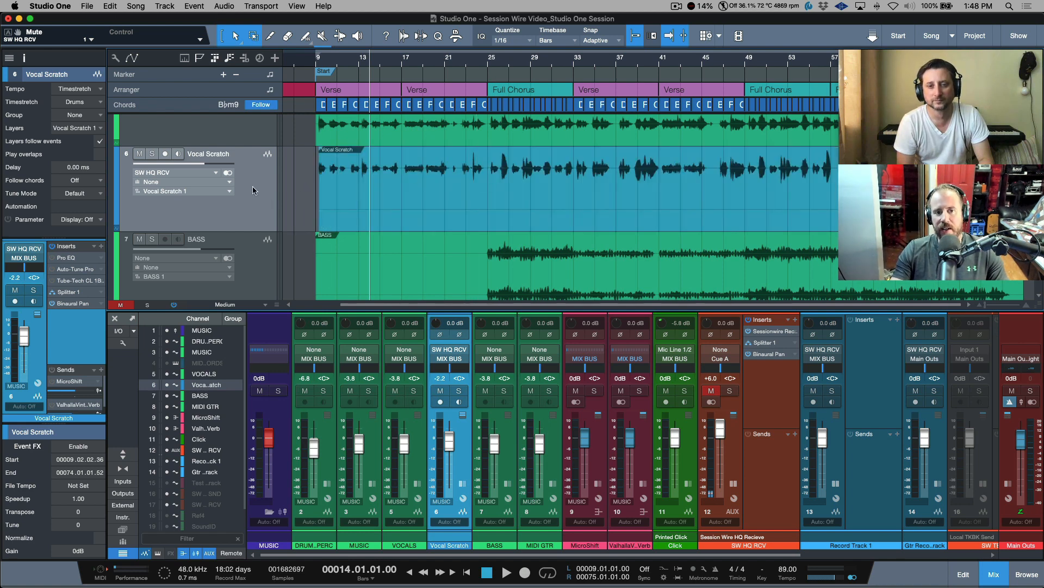
left_click(153, 154)
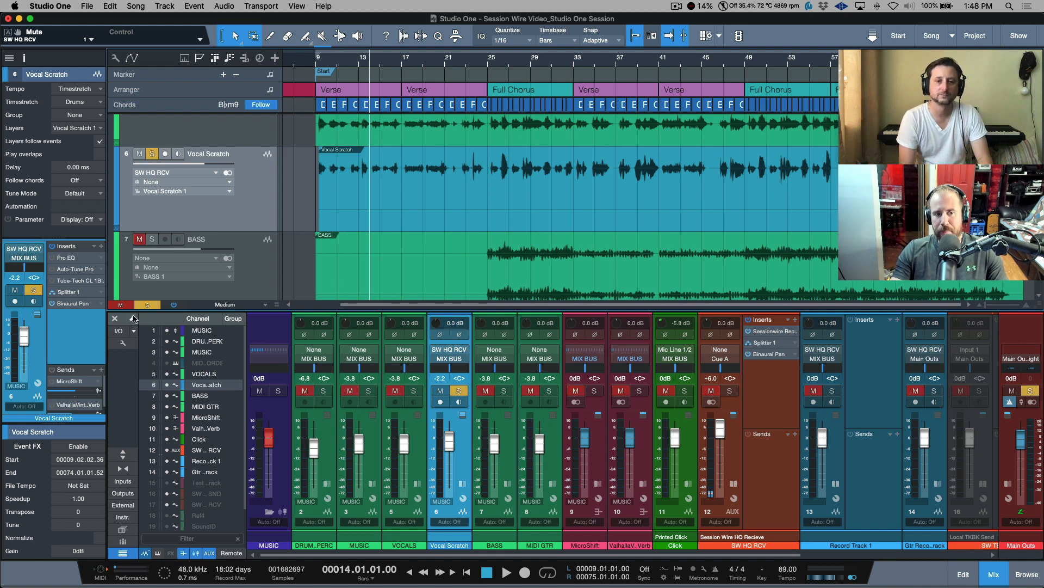
Play the soloed Vocal Scratch track from bar 14 for the remote partner, stop playback, and mute its audio event
key("space")
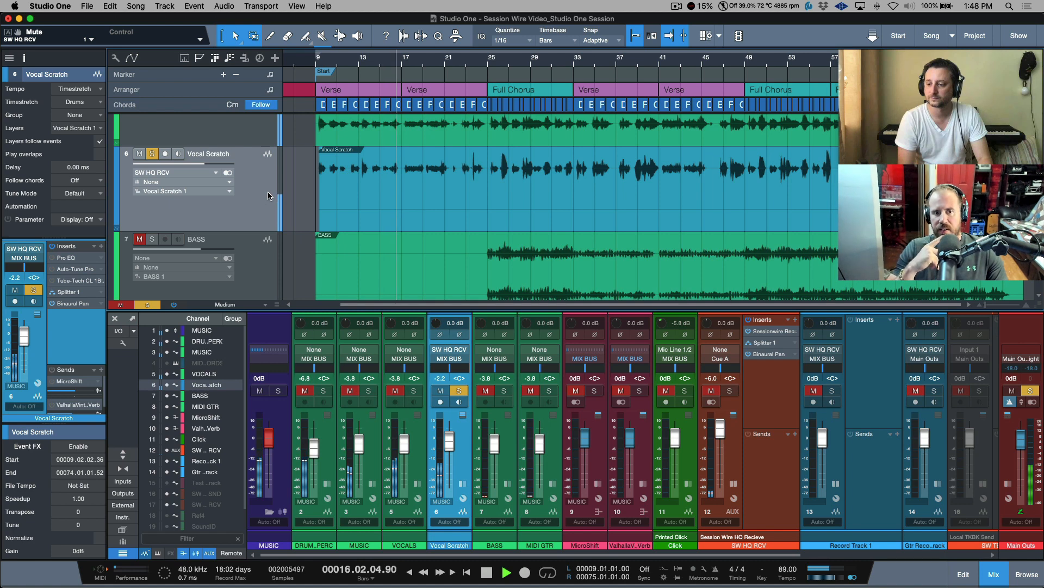
key("space")
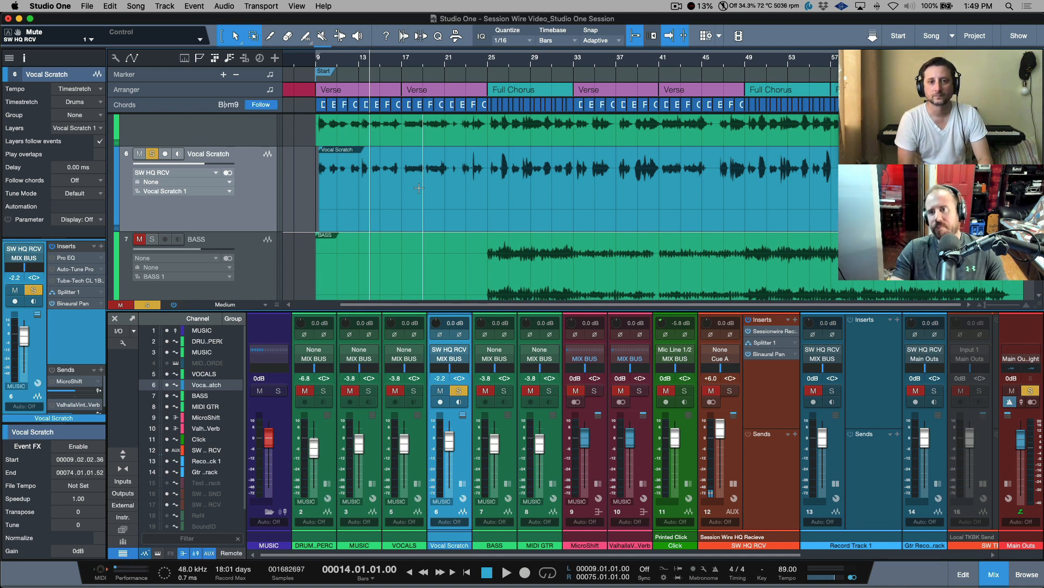
scroll(334, 63, "up", 4)
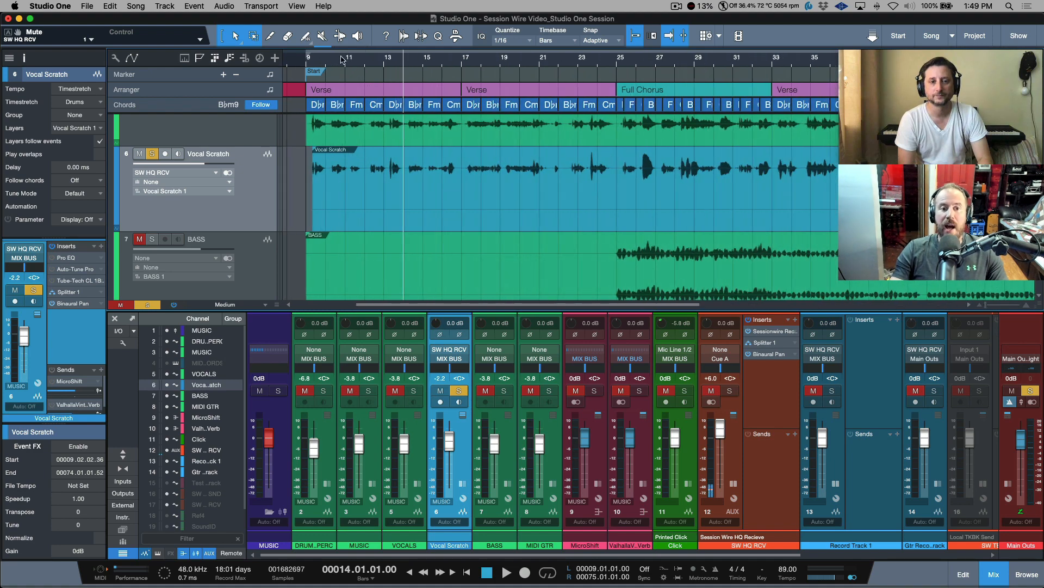
scroll(341, 64, "up", 3)
scroll(505, 228, "up", 1)
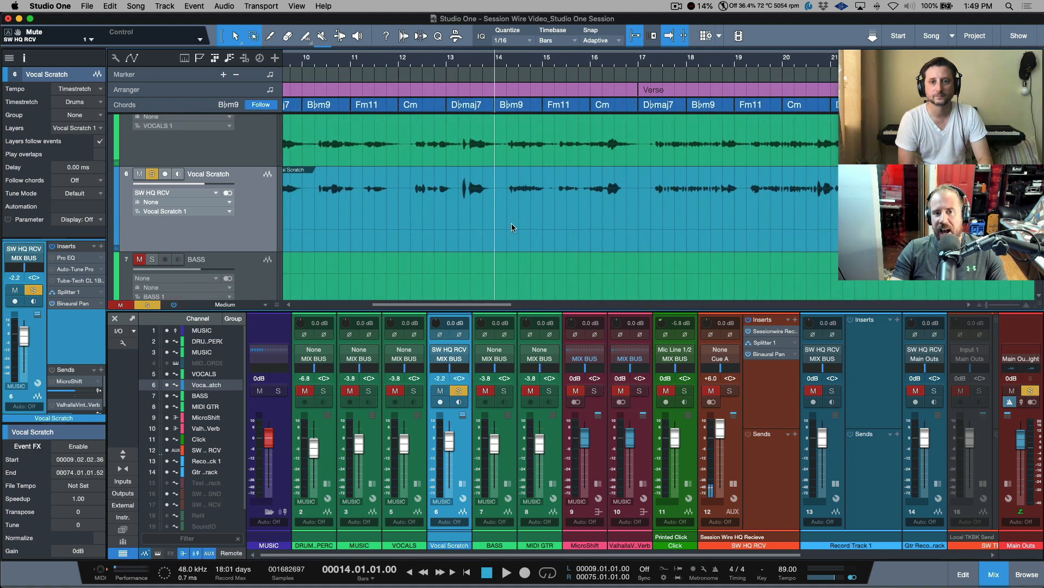
scroll(511, 204, "left", 3)
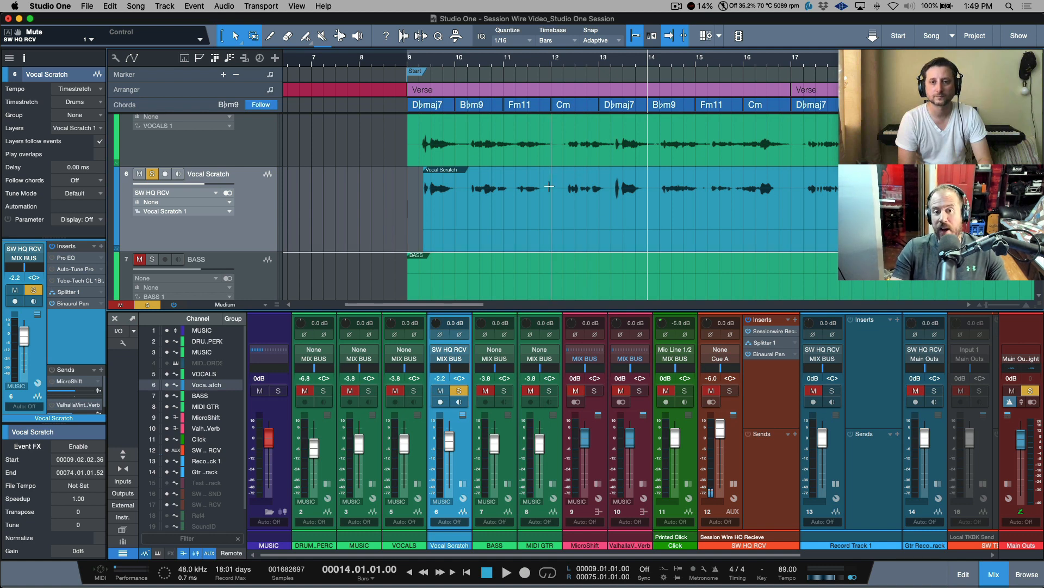
left_click(344, 233)
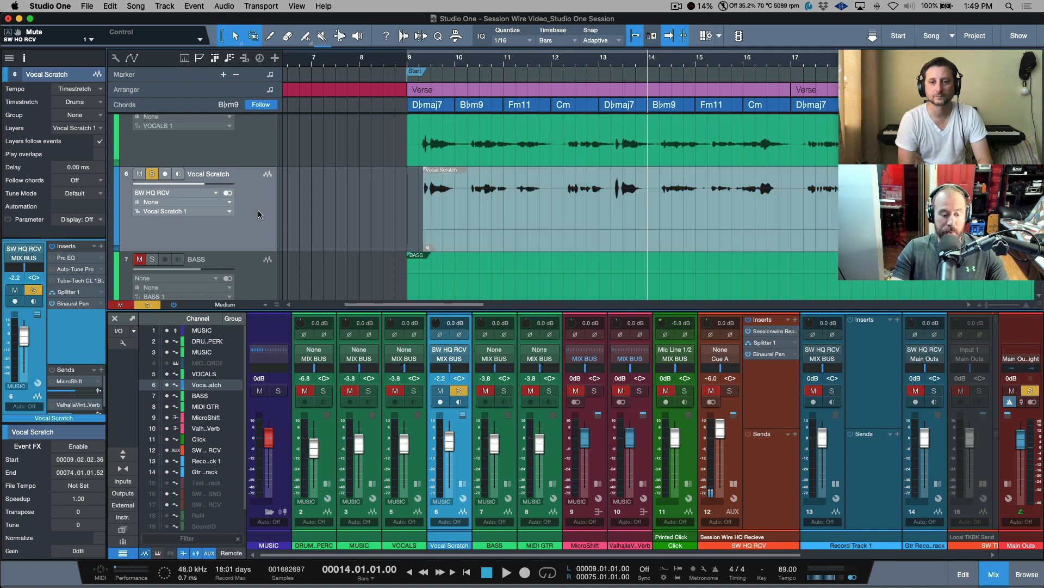
Reduce the track height to Small and take the Vocal Scratch track out of solo
key("alt+w")
key("alt+w")
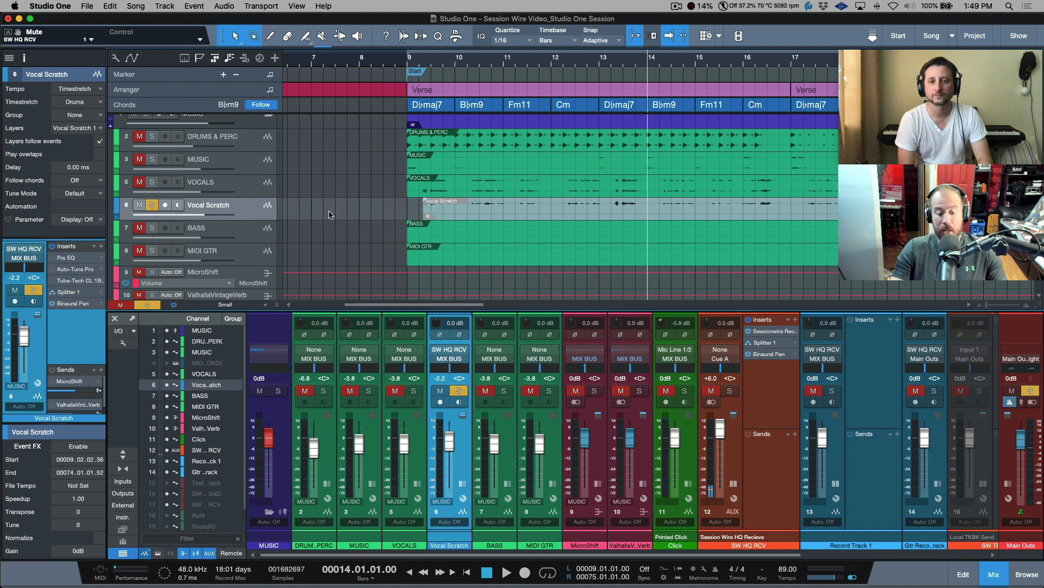
key("w")
key("w")
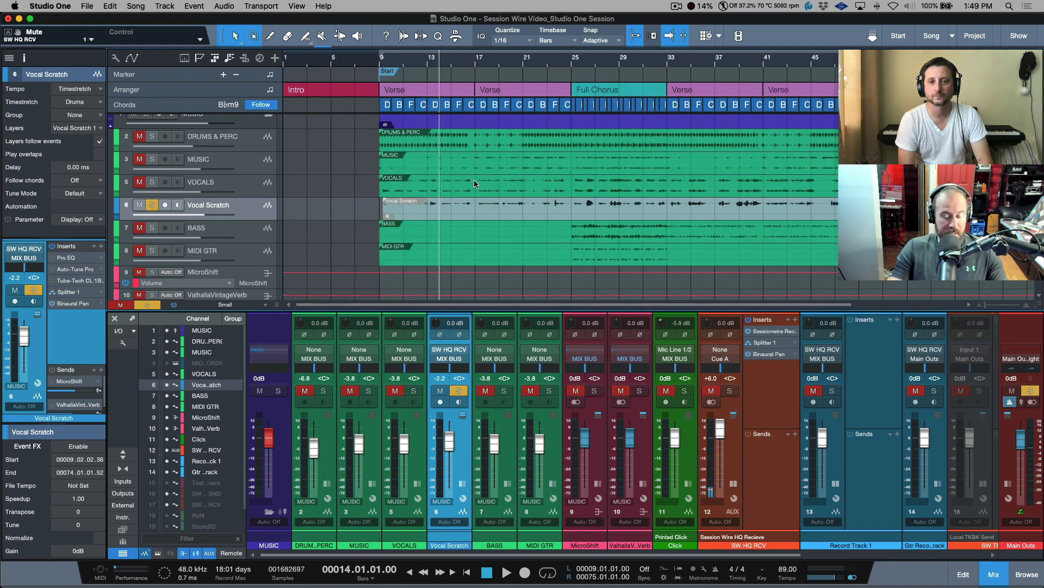
key("w")
scroll(481, 185, "down", 6)
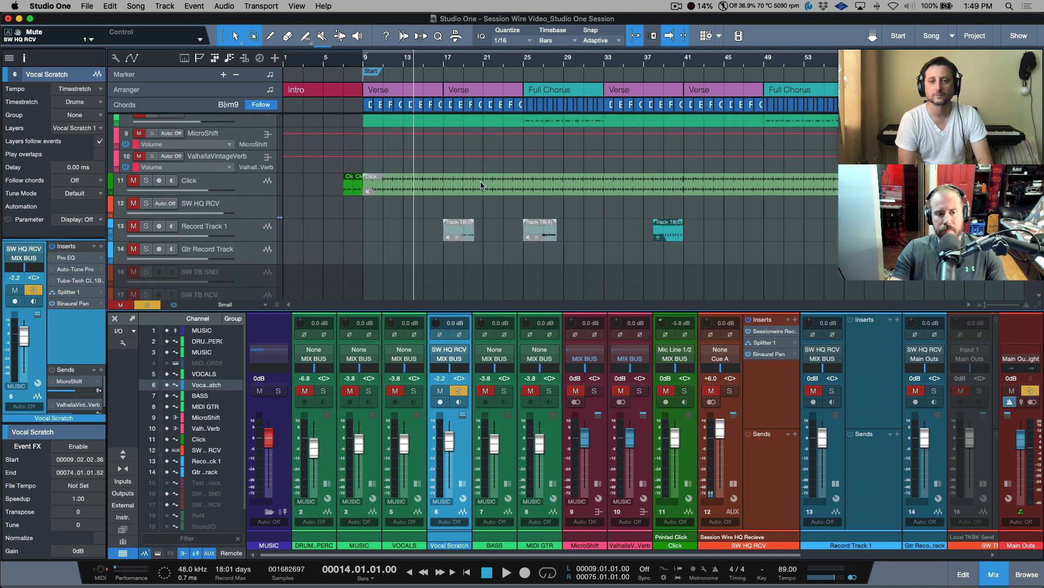
scroll(480, 186, "up", 2)
scroll(481, 186, "up", 2)
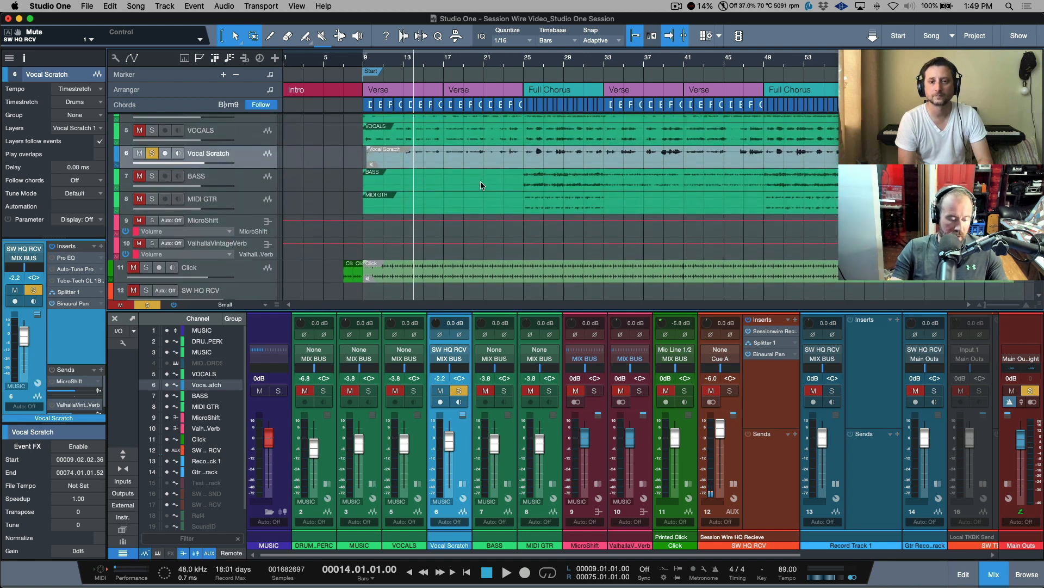
key("s")
Collapse the MUSIC folder track and select the SW HQ RCV track
scroll(481, 185, "down", 3)
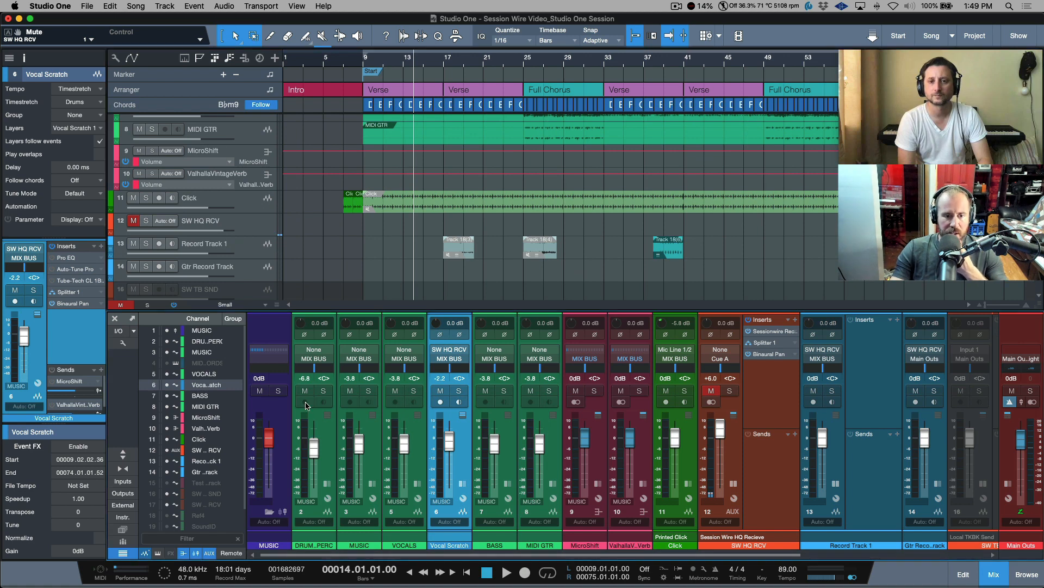
left_click(268, 511)
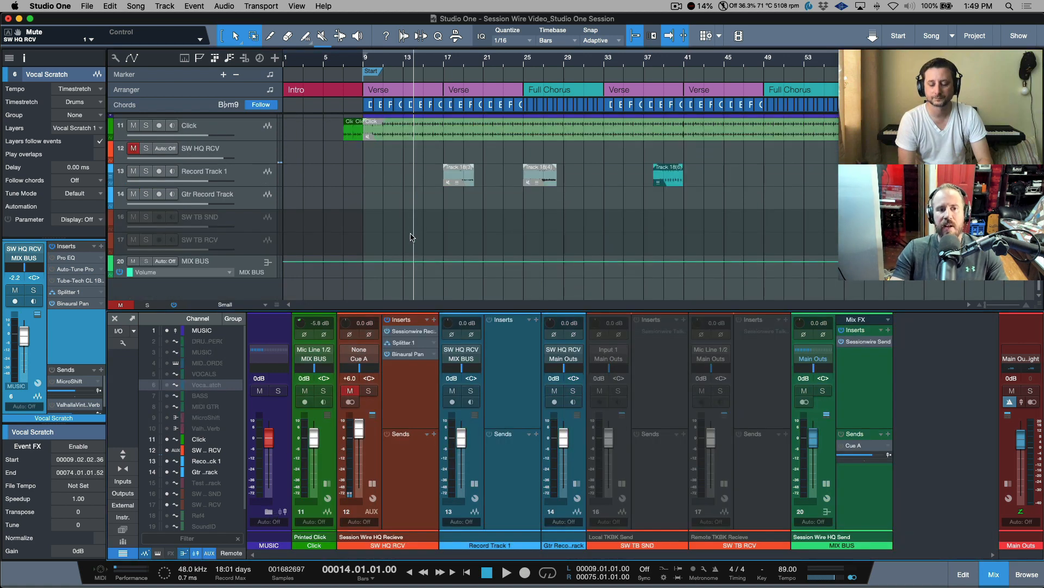
scroll(415, 237, "up", 1)
left_click(257, 171)
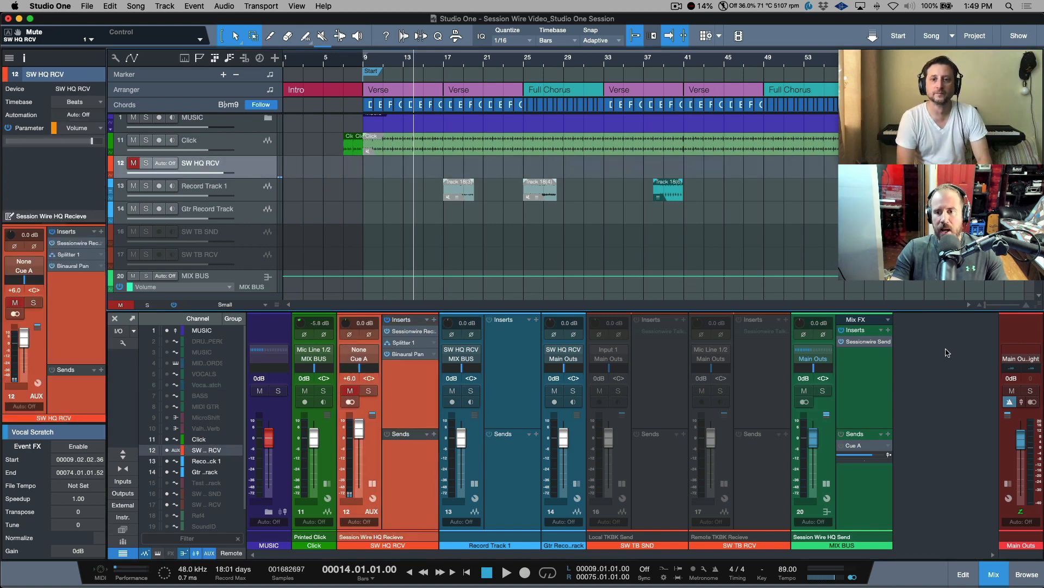
Open the MIX BUS channel's Sessionwire Send insert, then review the local and remote Talkback Automute settings in Sessionwire and return to Studio One
left_click(869, 342)
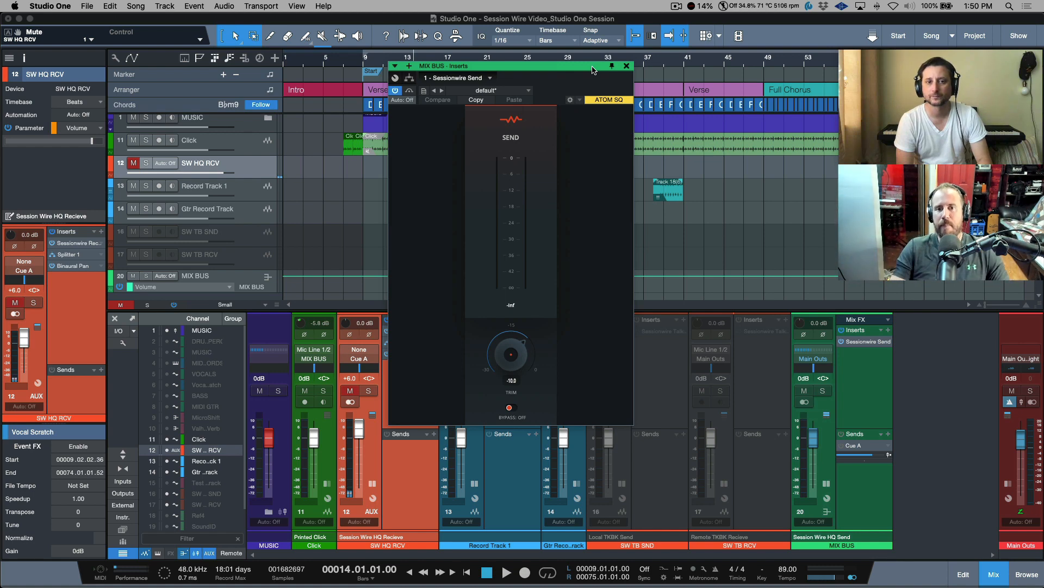
key("super+Tab")
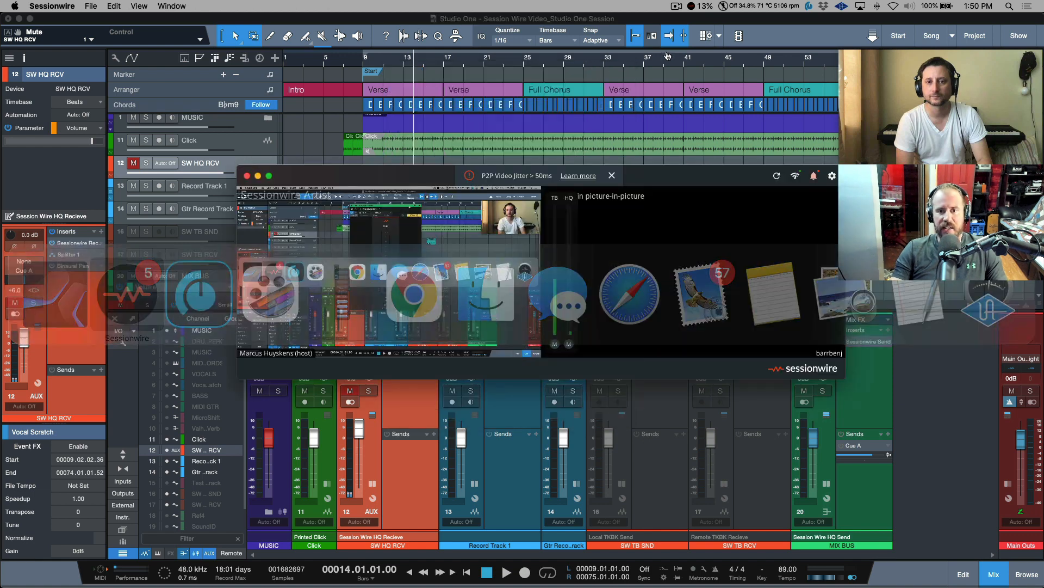
left_click(831, 175)
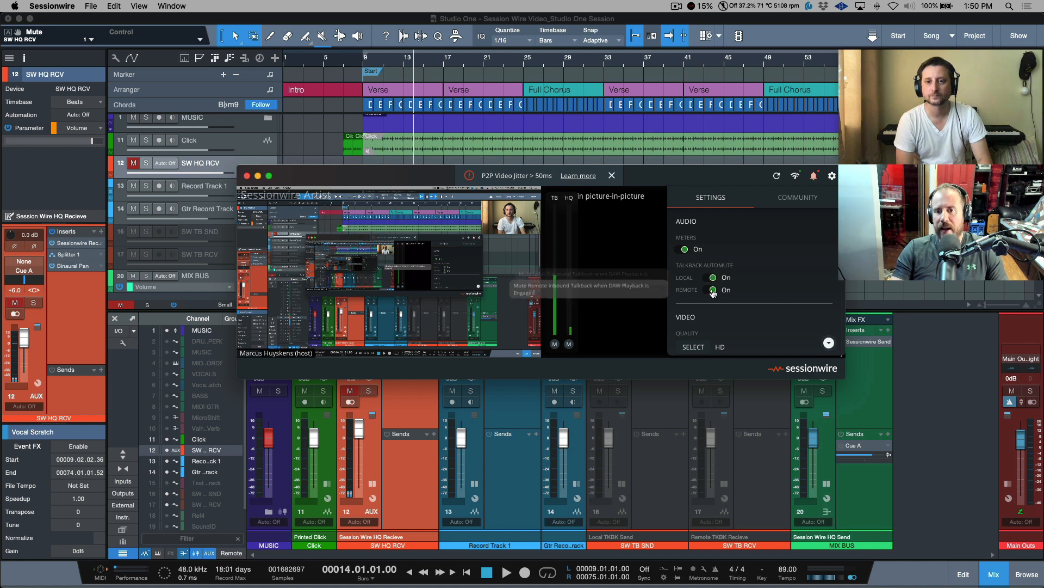
left_click(743, 179)
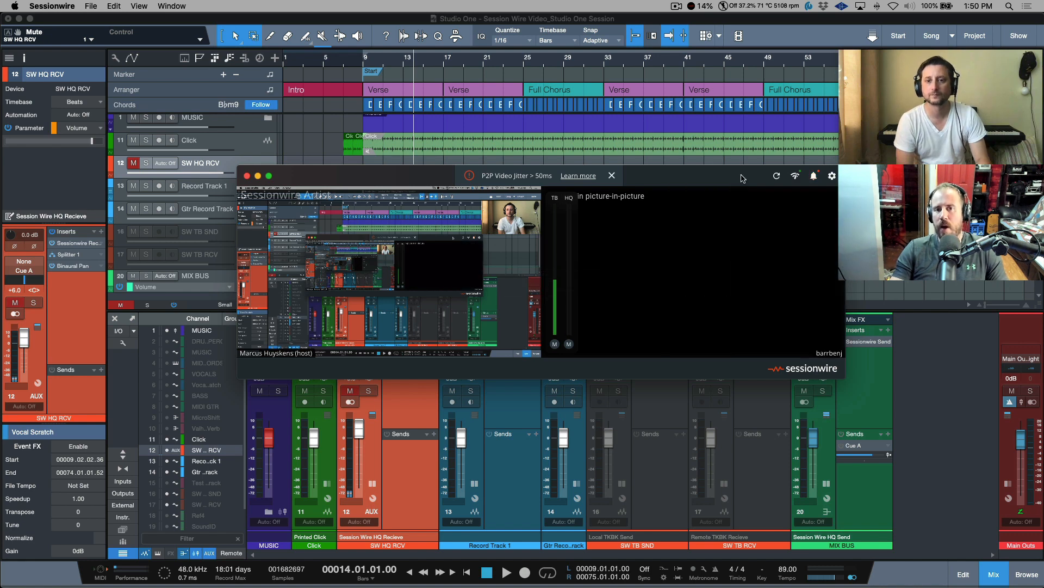
left_click(796, 42)
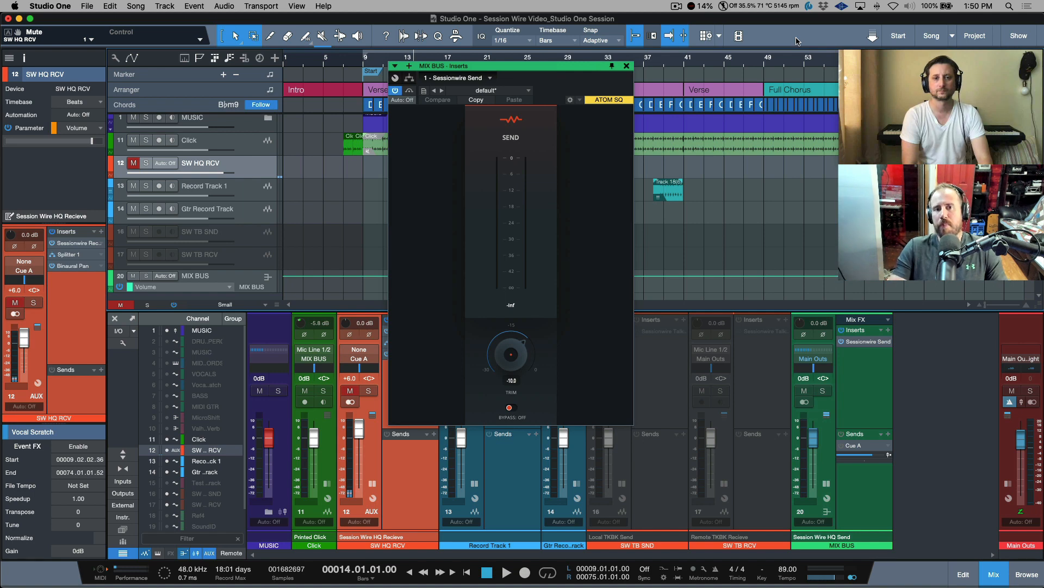
Play the song briefly from bar 14 to check the Sessionwire Send meter, stop playback, and close the plug-in window
key("space")
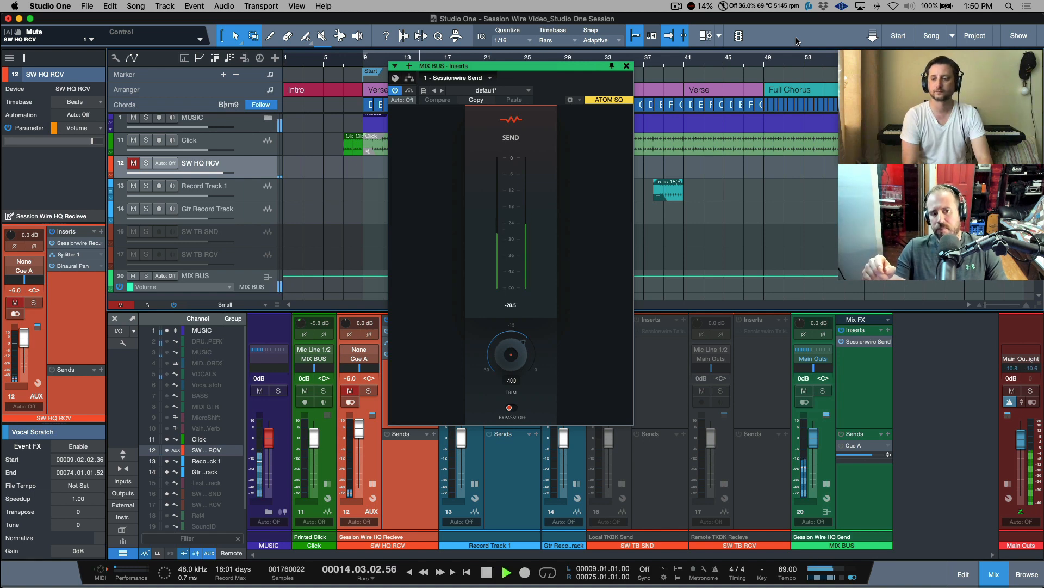
key("space")
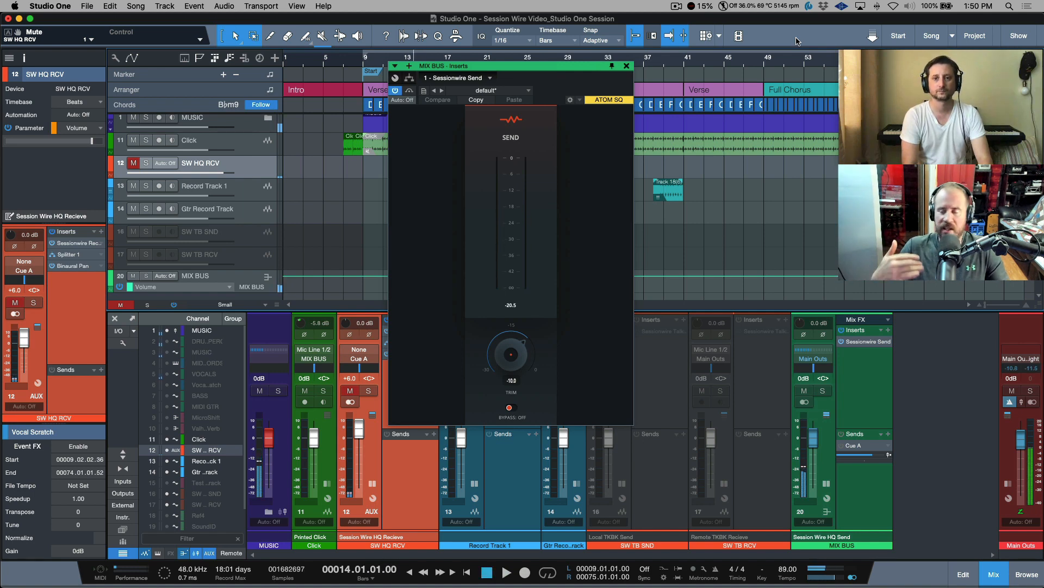
left_click(627, 66)
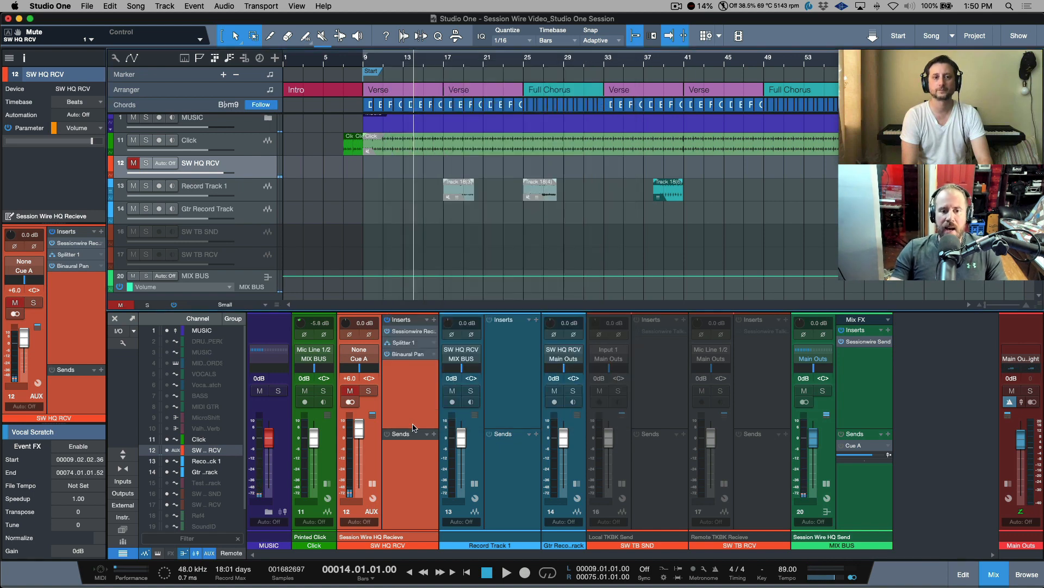
Open the Sessionwire Receive insert on SW HQ RCV, unmute the channel, and shift the plug-in window off the track events
double_click(420, 333)
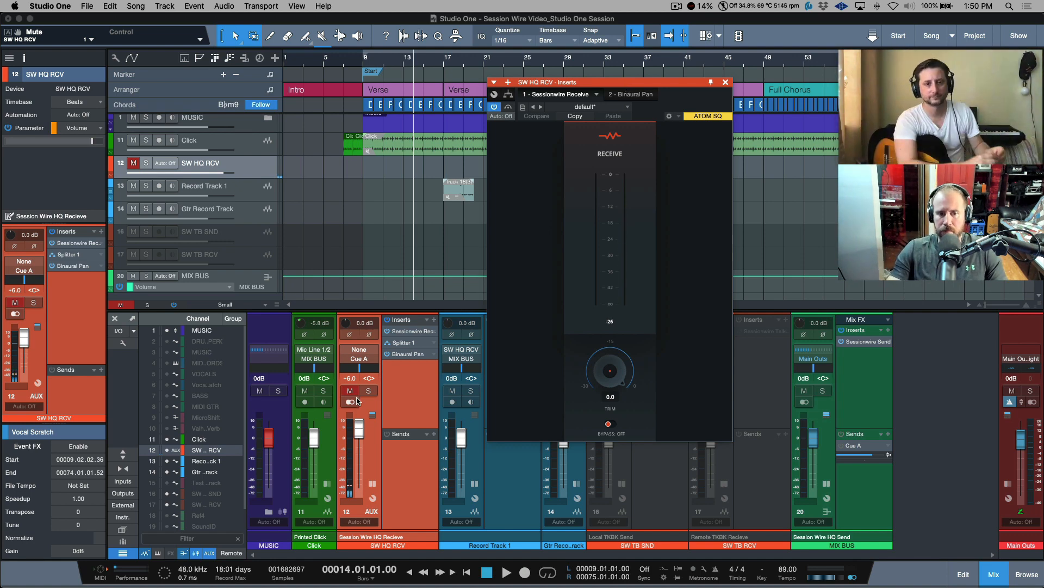
key("shift+m")
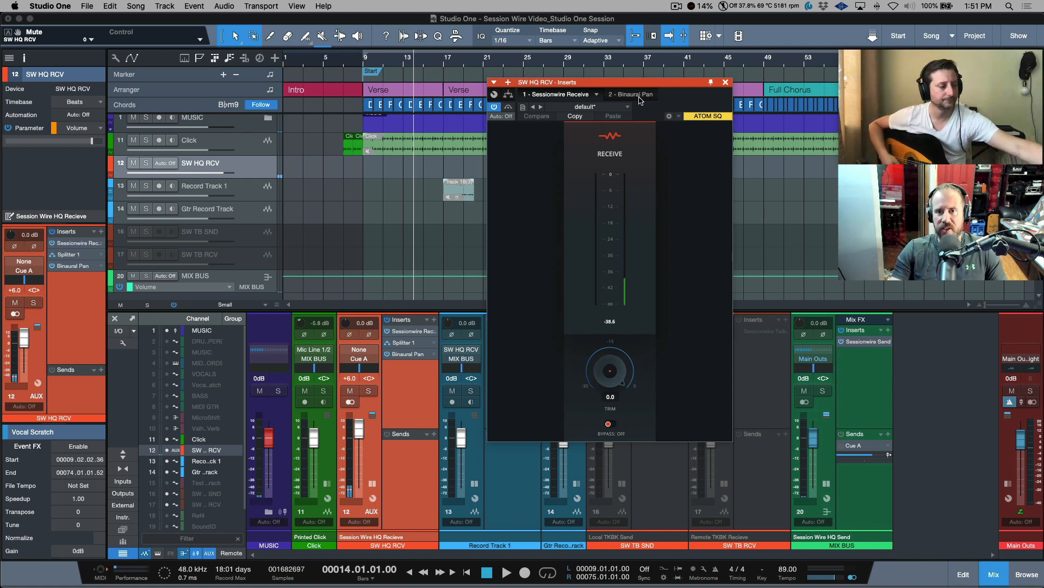
left_click_drag(624, 86, 694, 167)
Place the playback cursor at bar 7 and shift the Sessionwire Receive window further clear of the mixer channels
key("Home")
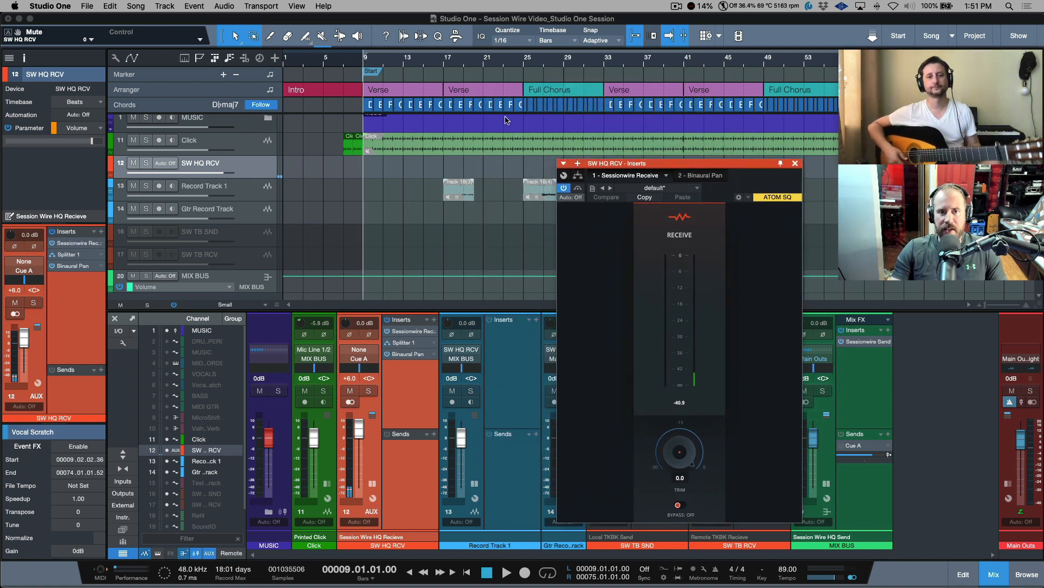
key("KP_Subtract")
key("KP_Subtract")
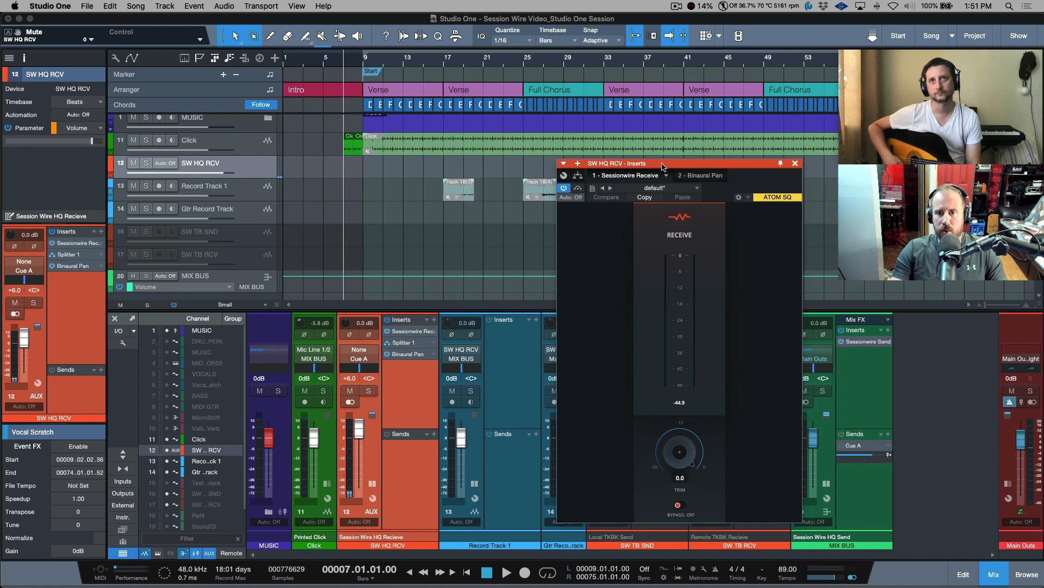
left_click_drag(665, 166, 727, 183)
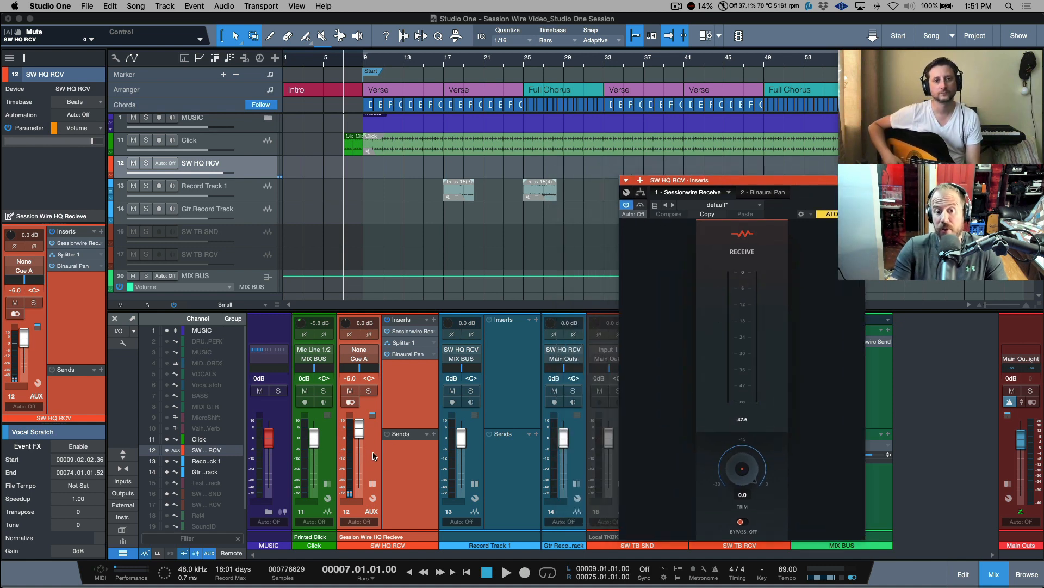
left_click(418, 335)
left_click(420, 335)
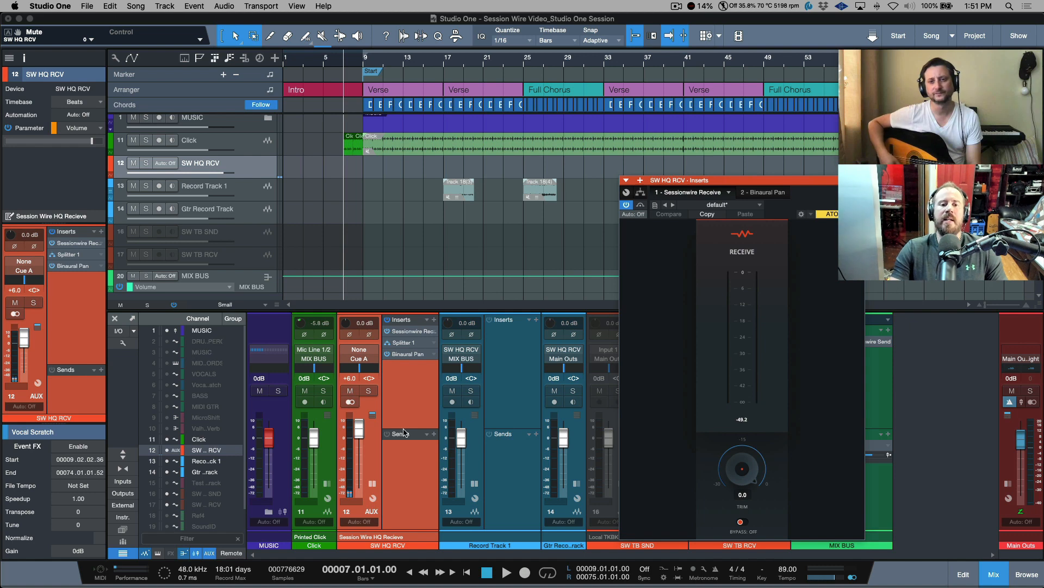
Inspect Record Track 1's input source, the SW HQ RCV channel among the Aux Channels, and leave the list without changing it
left_click(478, 453)
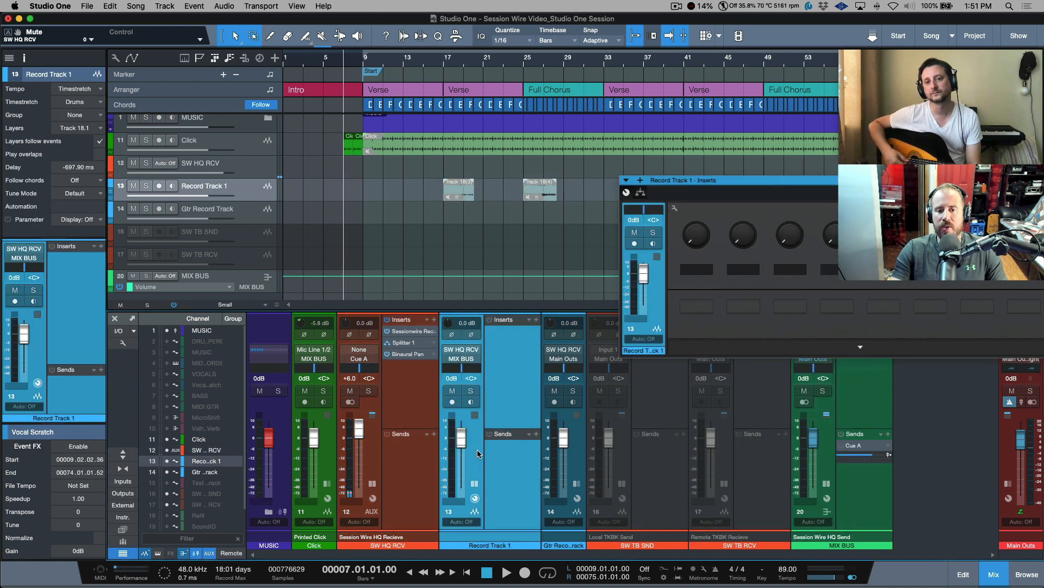
left_click(471, 349)
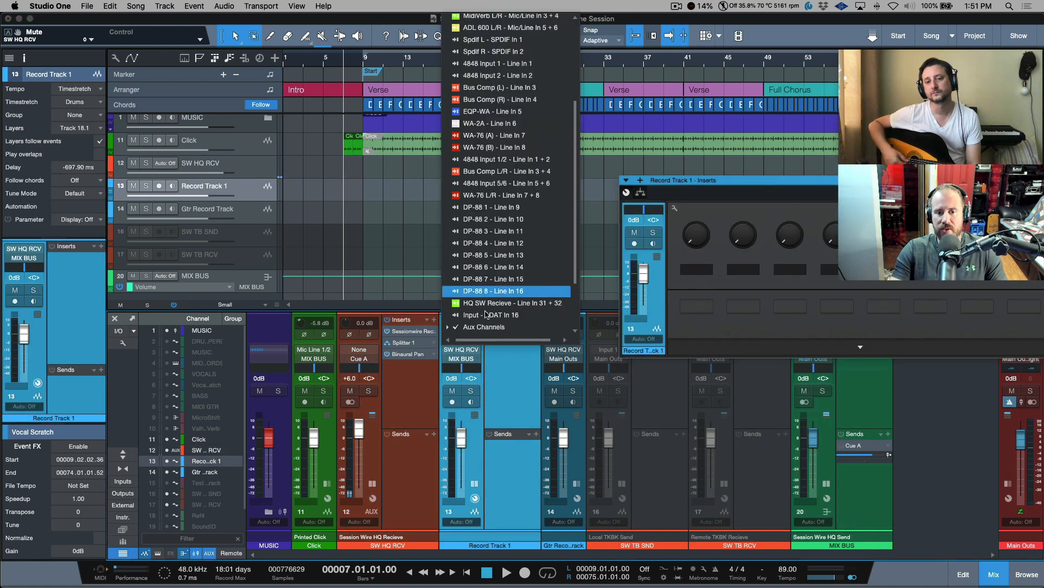
left_click(478, 327)
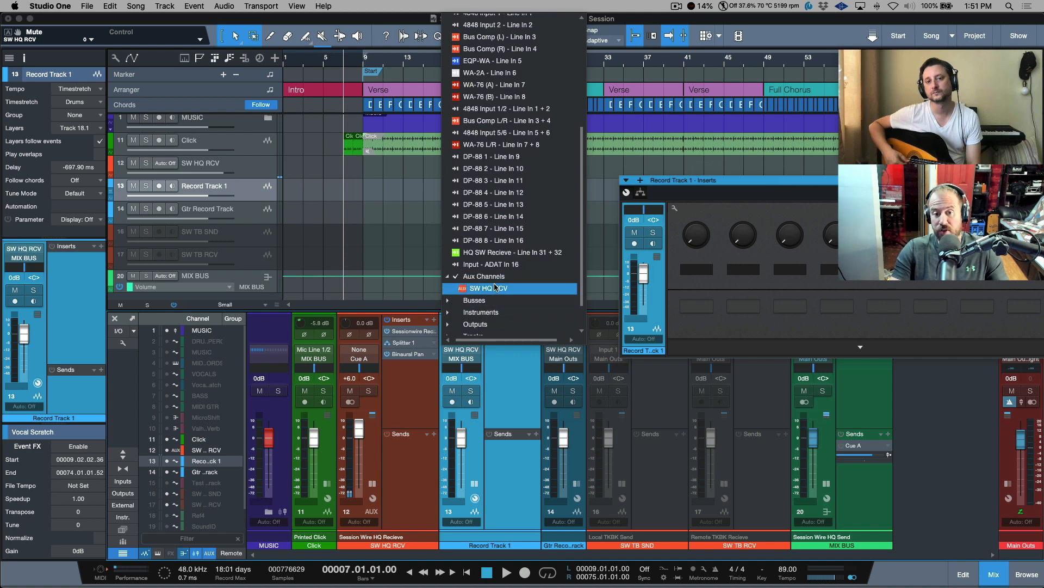
left_click(498, 410)
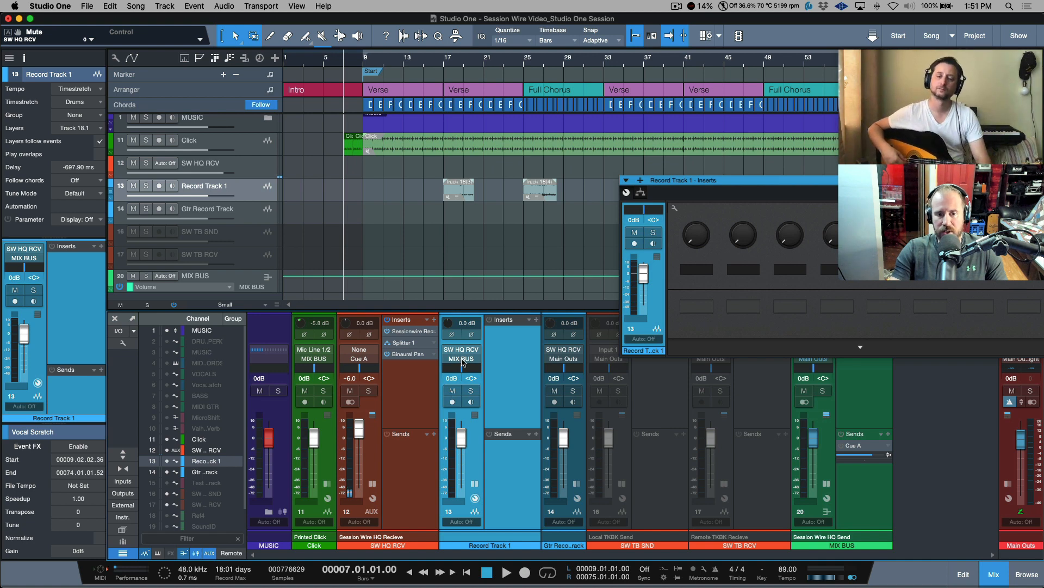
Mute Record Track 1, arm it for recording with monitoring on, and close its Inserts window
left_click(453, 391)
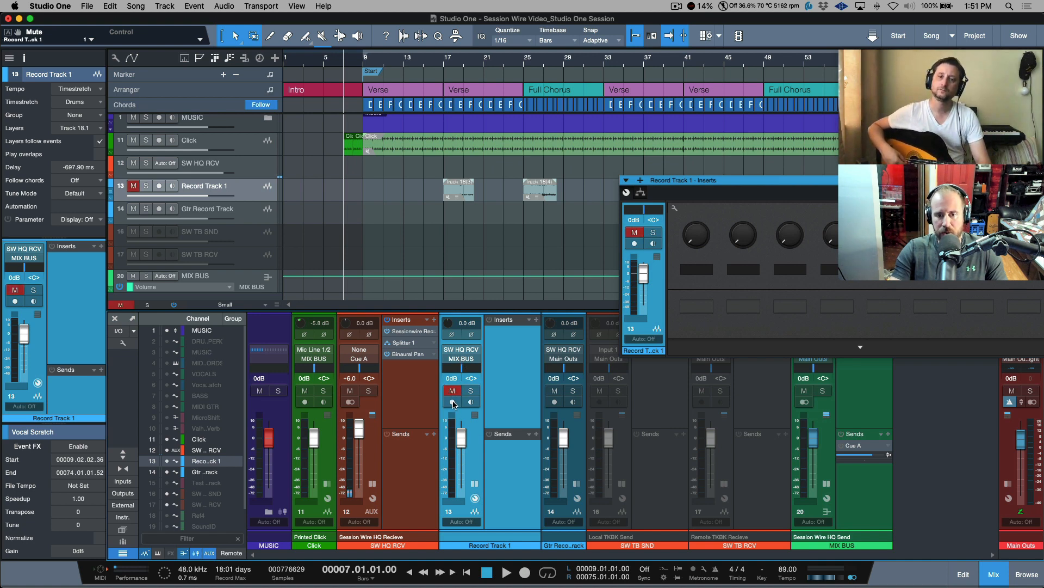
left_click(453, 402)
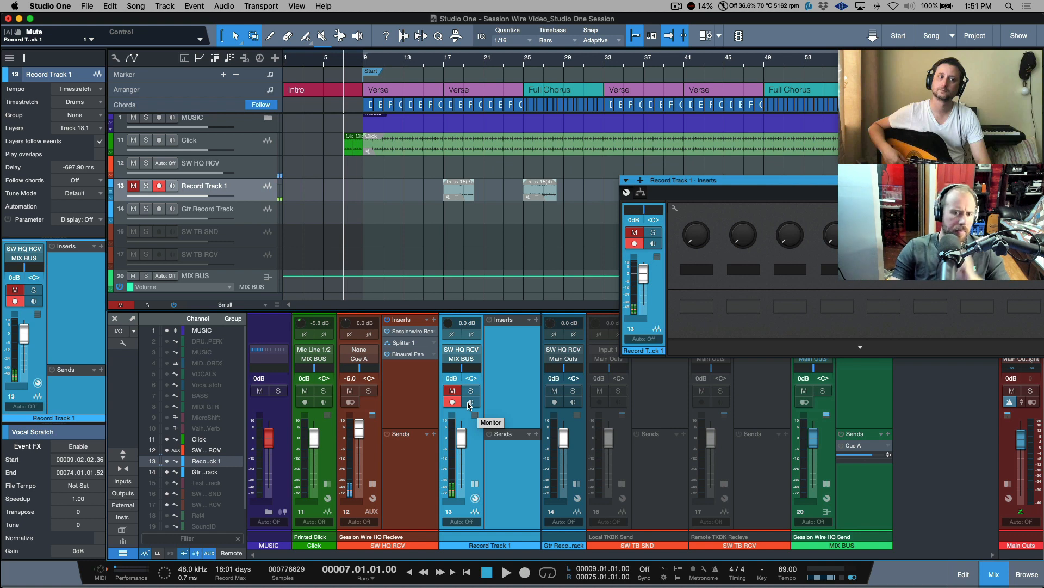
left_click(470, 402)
left_click_drag(732, 184, 596, 200)
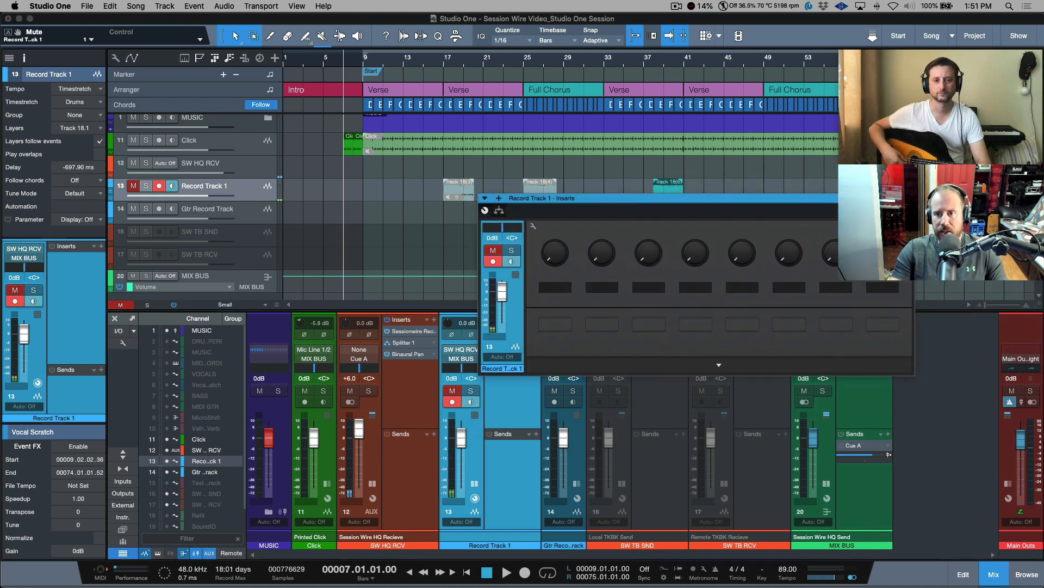
left_click(908, 198)
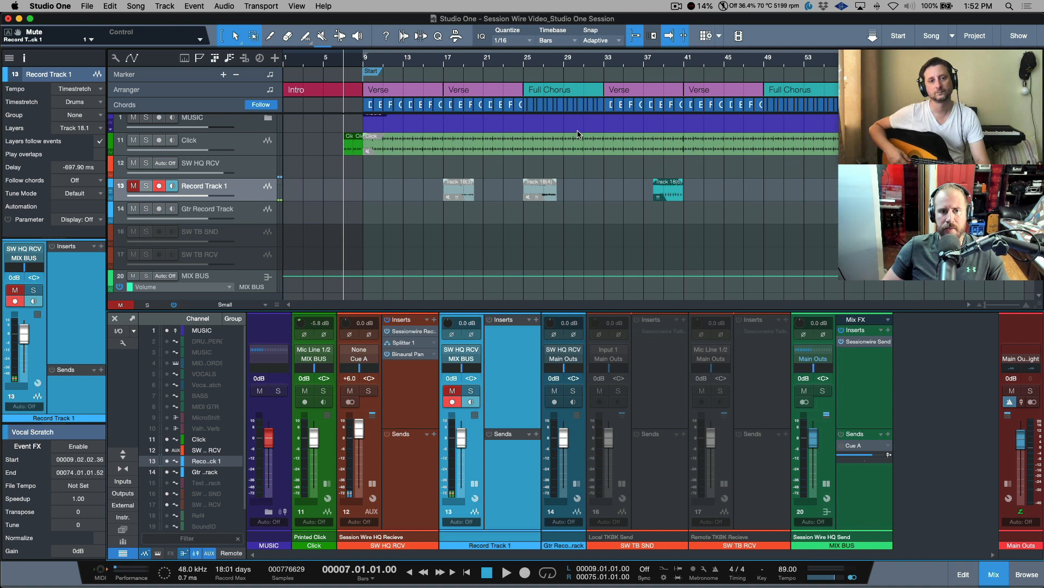
Stop the false take on Record Track 1, and arm Gtr Record Track with monitoring on and the track muted
key("KP_Multiply")
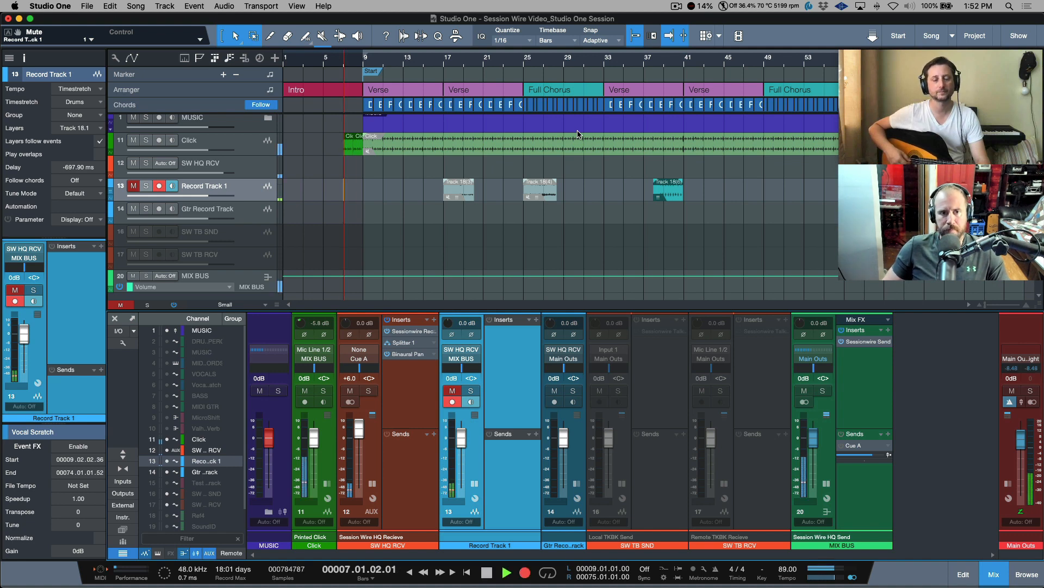
key("space")
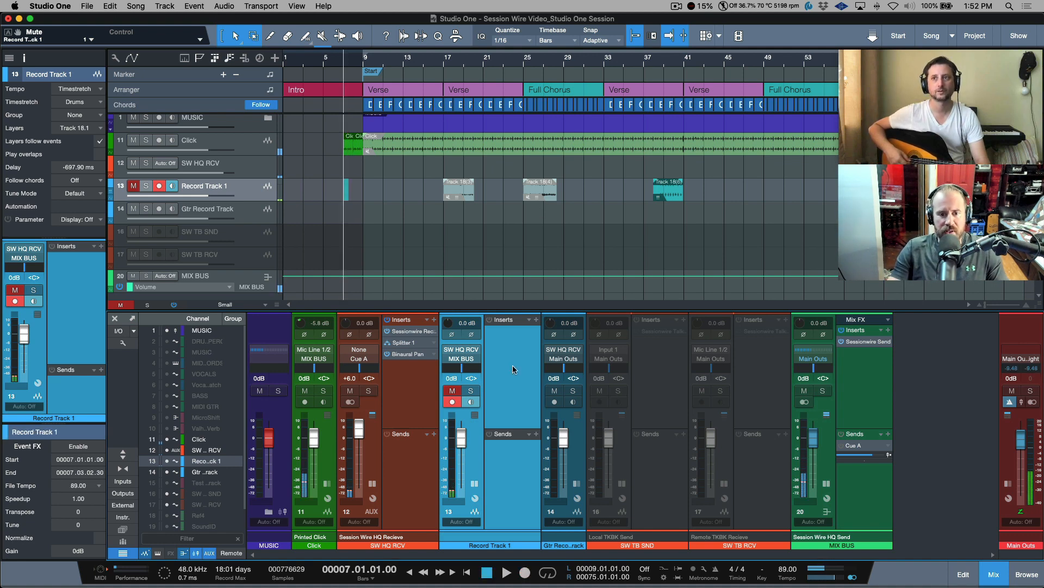
left_click(555, 401)
left_click(554, 391)
left_click(573, 401)
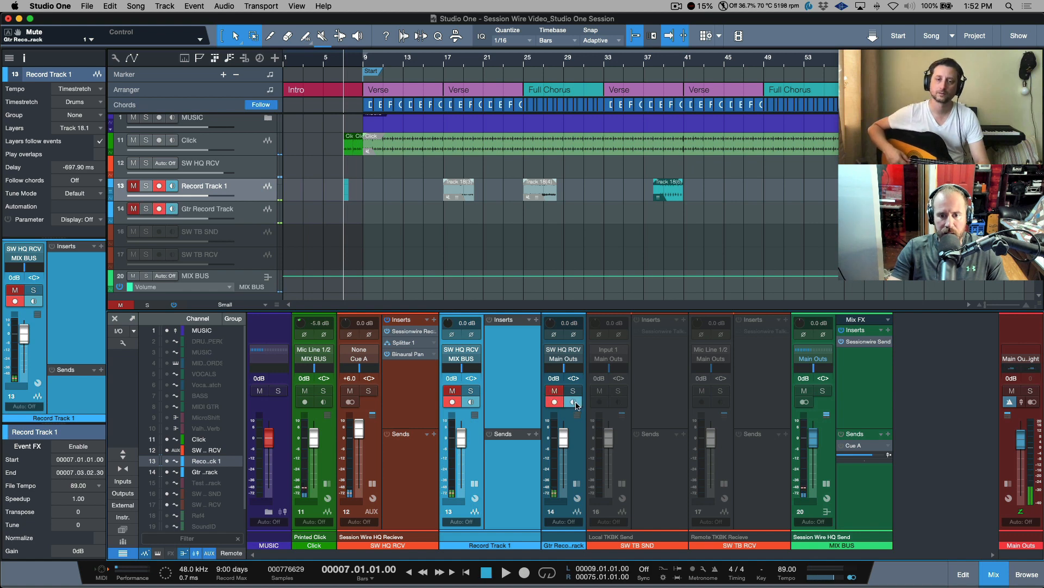
Turn off monitoring, record arm and mute on Record Track 1, and select Gtr Record Track
left_click(470, 401)
left_click(452, 402)
left_click(452, 391)
left_click(261, 222)
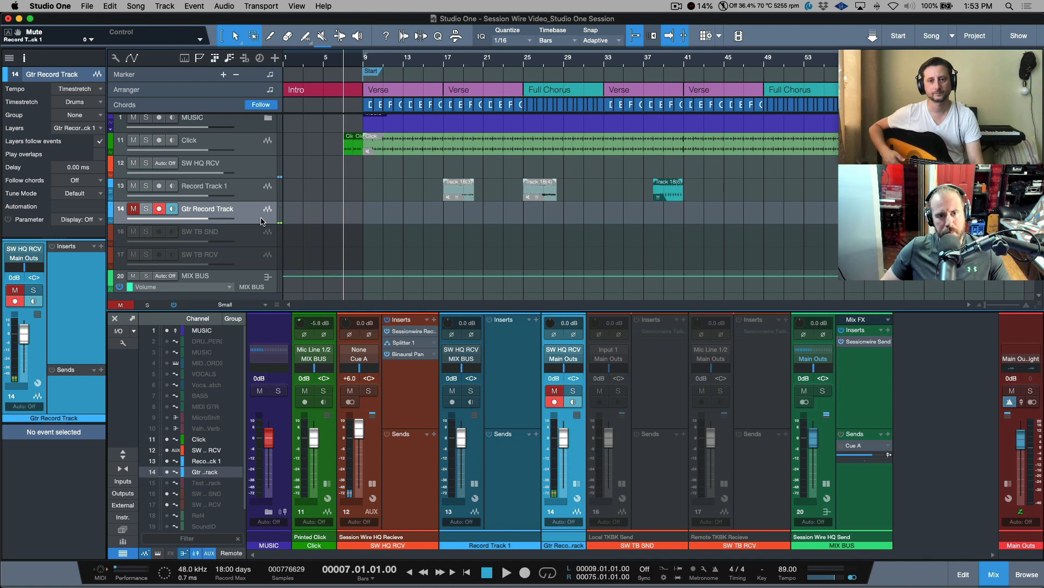
Record the partner's guitar on Gtr Record Track from bar 7 into bar 14, and unmute and disarm the track
key("space")
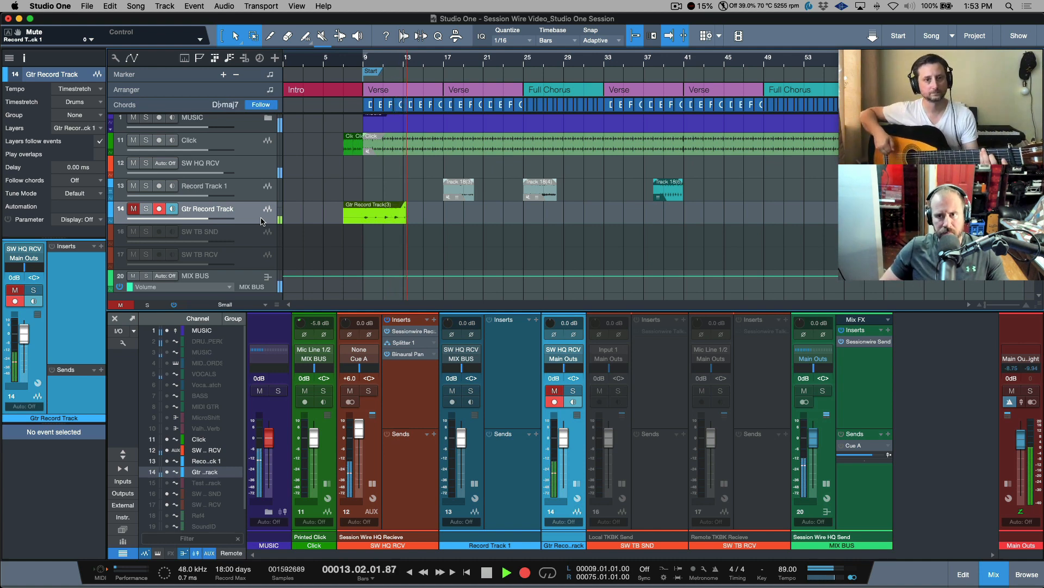
key("space")
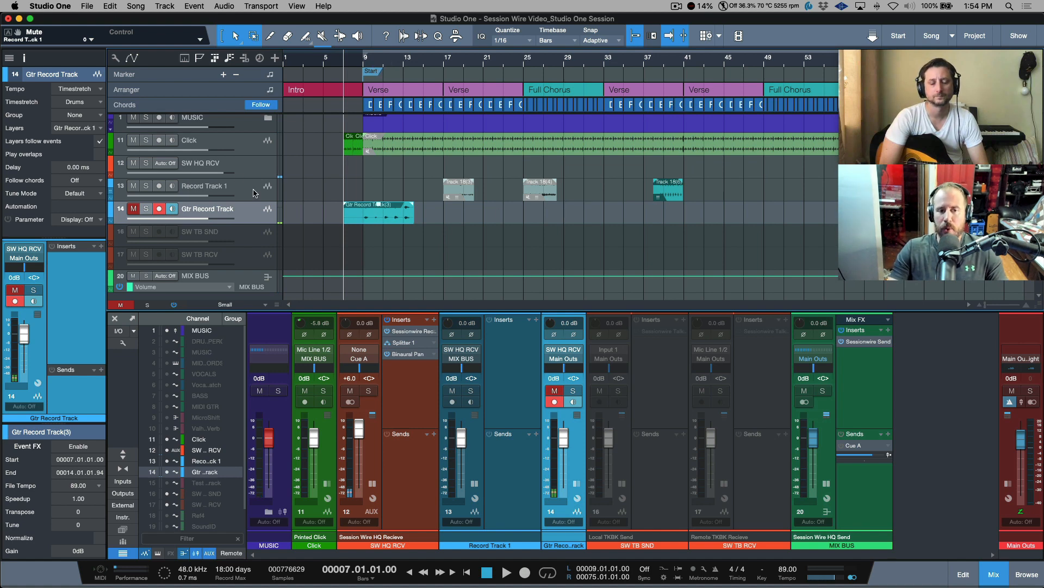
left_click(133, 209)
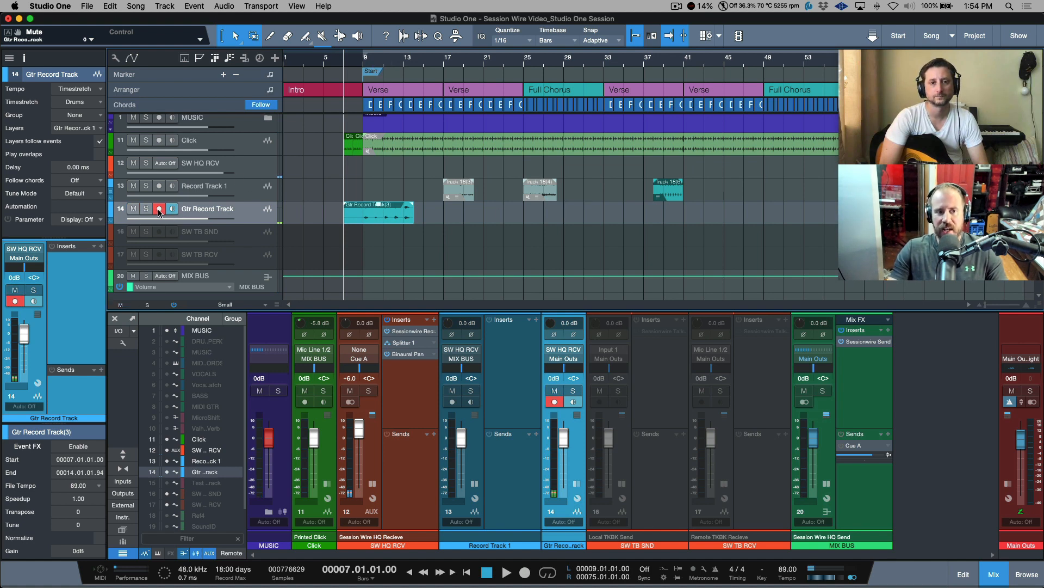
left_click(159, 208)
Shift the recorded guitar take earlier with snap off, so it starts at about 6.03.04.78 and its chords line up with the bars
left_click_drag(388, 67, 391, 250)
scroll(390, 252, "up", 4)
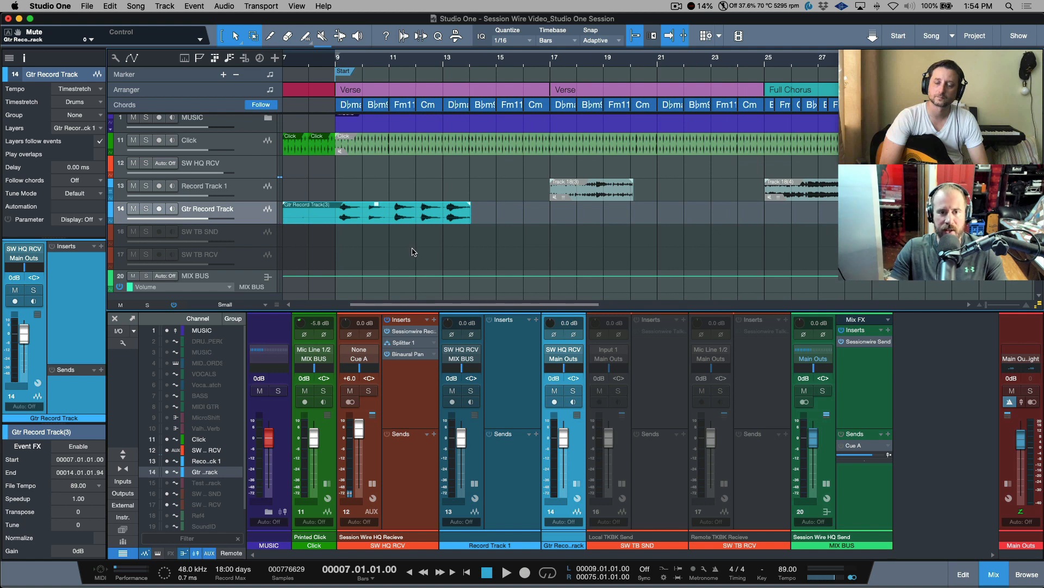
key("e")
key("e")
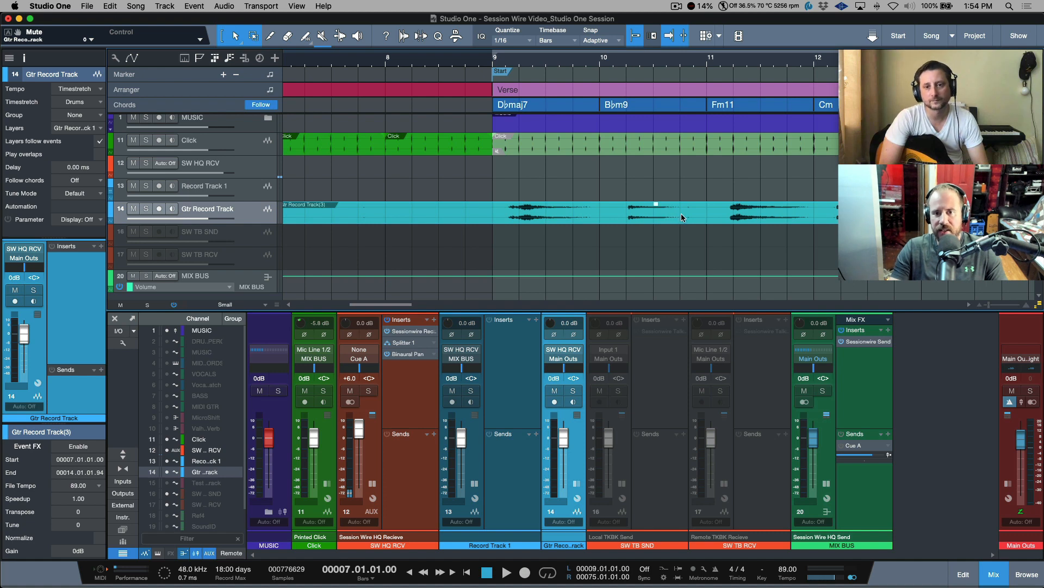
left_click_drag(682, 214, 660, 220)
key("n")
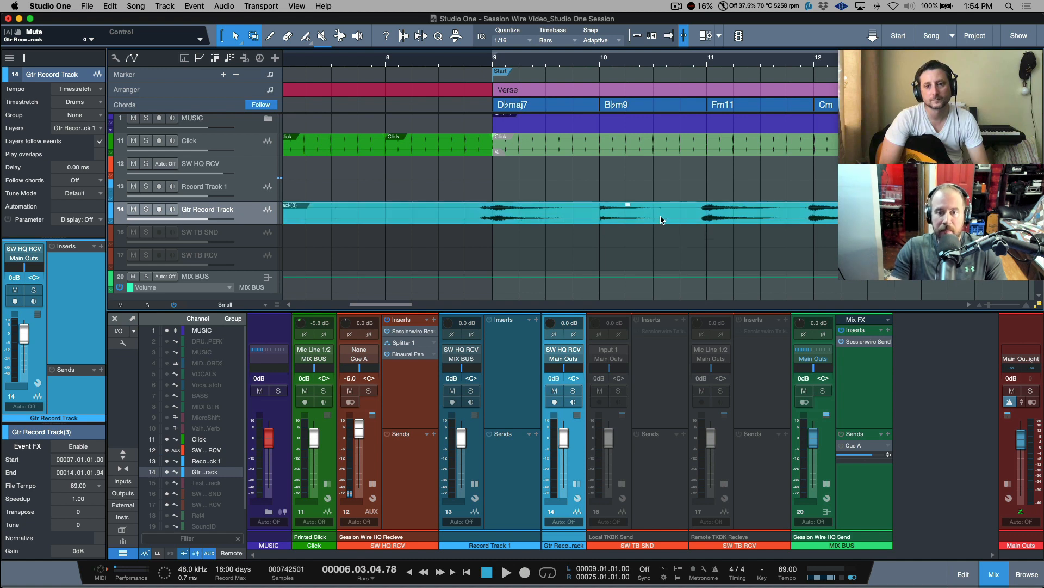
Place the playback cursor just before bar 9 and route Gtr Record Track's output to MIX BUS
left_click(452, 59)
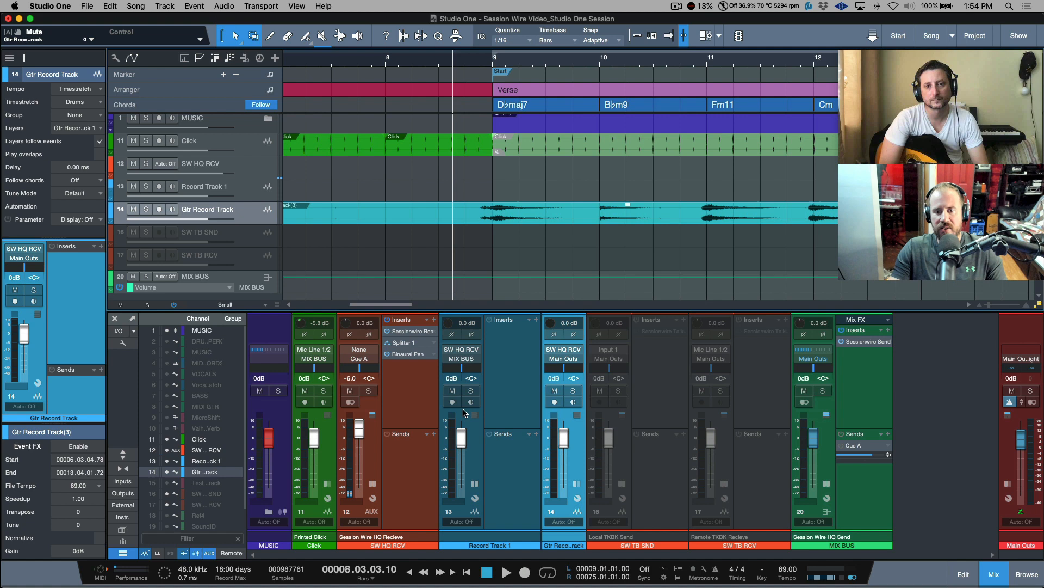
left_click(559, 363)
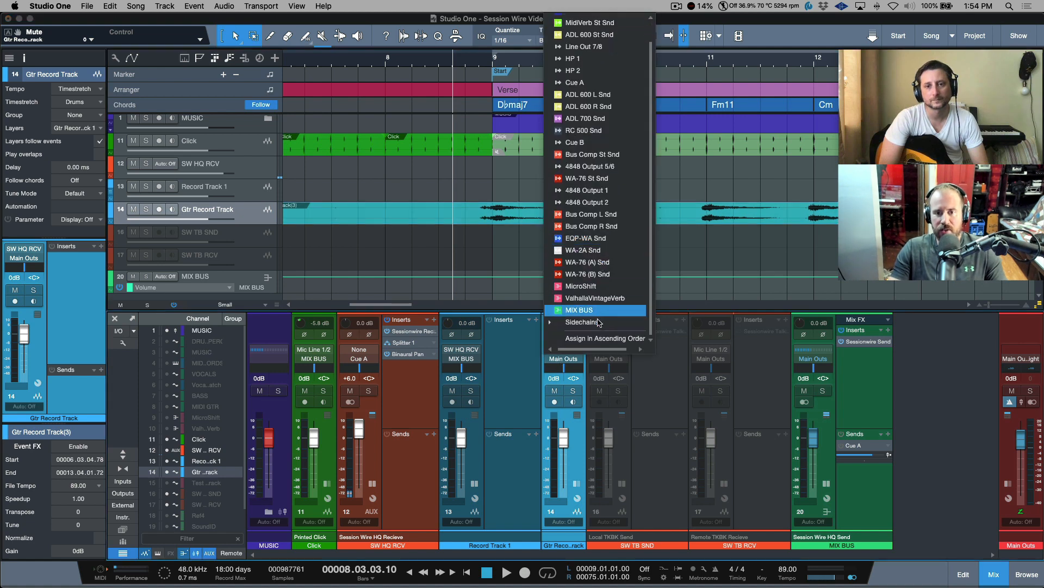
left_click(598, 315)
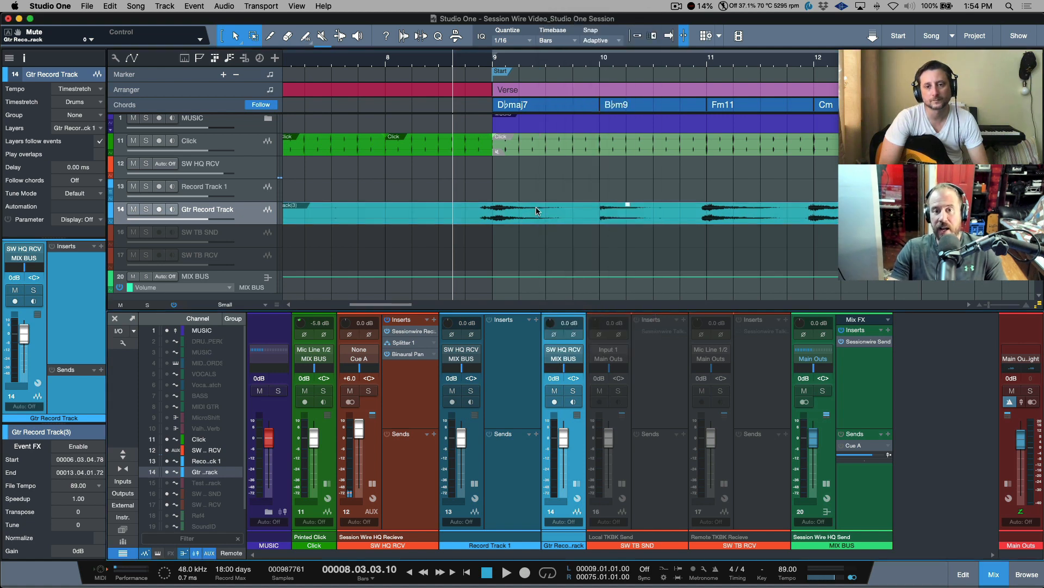
Play the aligned guitar take with the mix from bar 7 into bar 12, and stop playback
scroll(537, 207, "up", 1)
left_click(352, 60)
key("space")
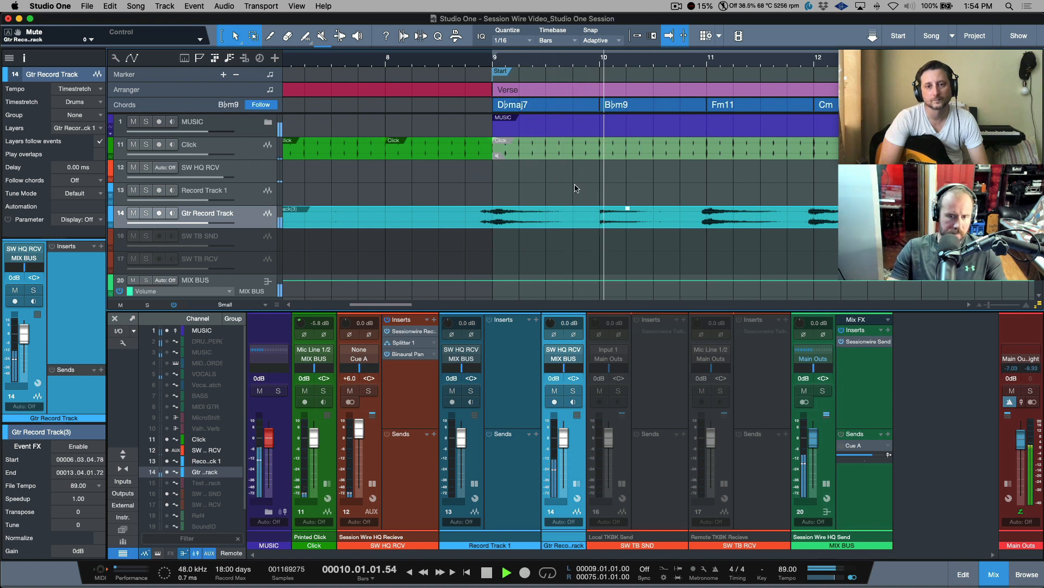
key("w")
key("w")
left_click(672, 220)
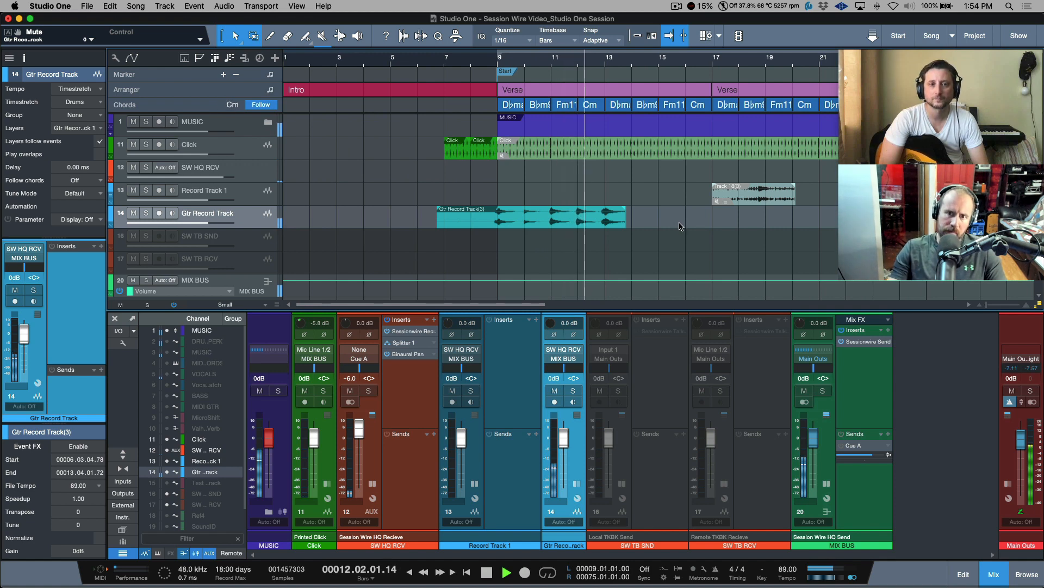
key("space")
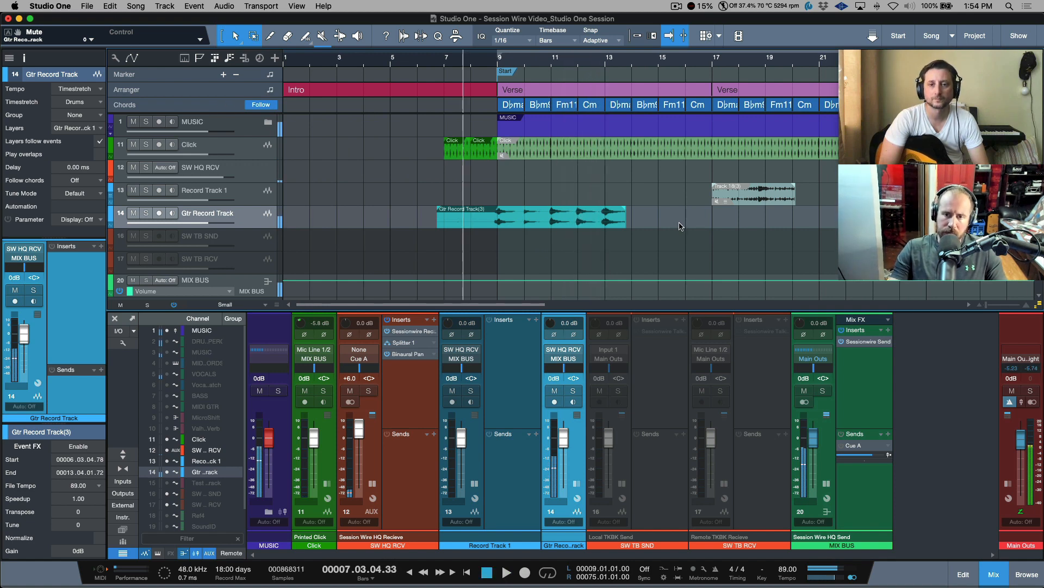
Select the Track 18(6) event on Record Track 1 near bar 38 and examine its timing against the grid
key("w")
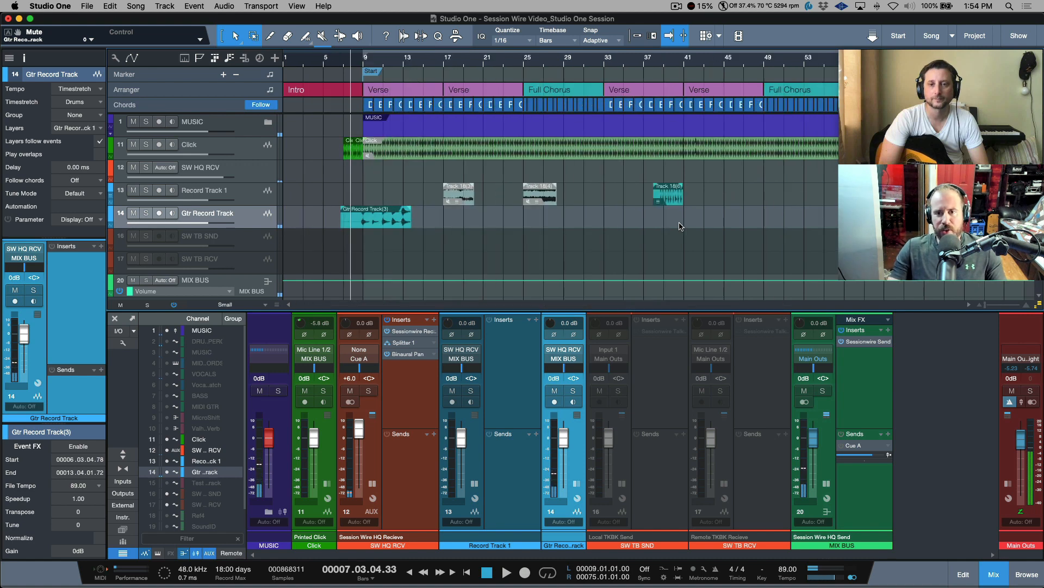
scroll(566, 219, "up", 6)
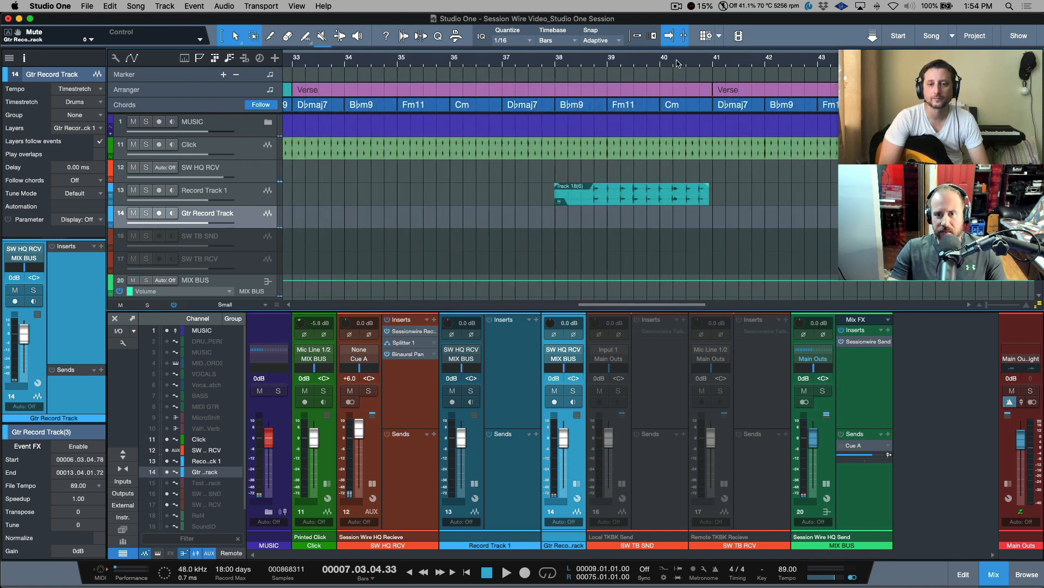
left_click(573, 203)
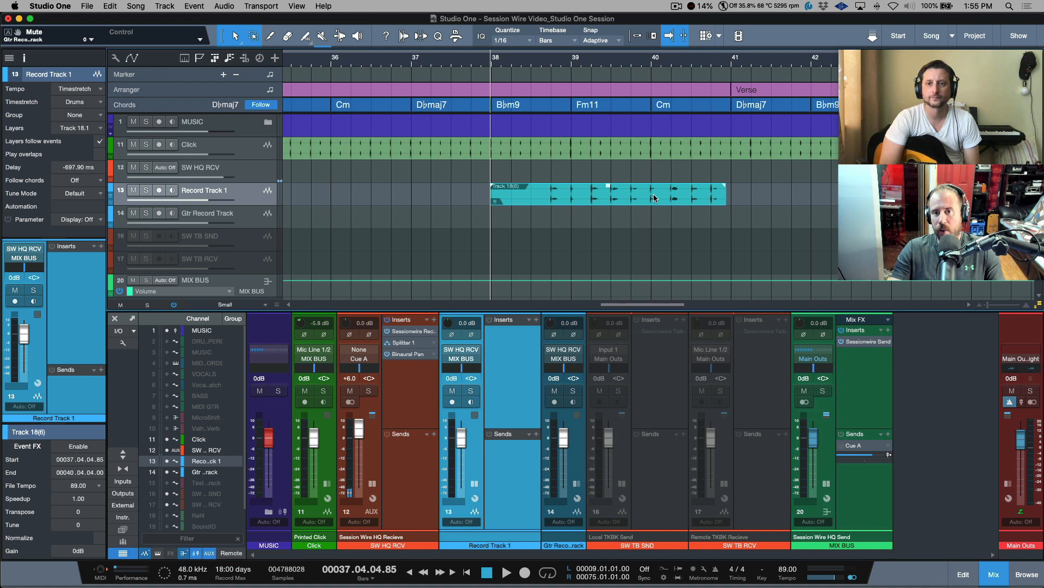
scroll(700, 205, "down", 5)
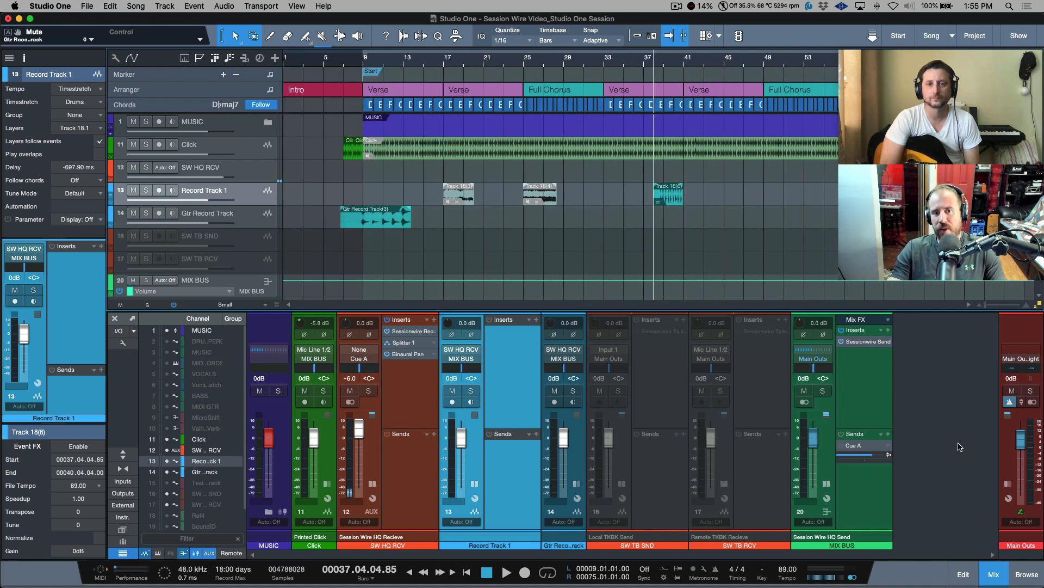
Unhide the Full Song_Mixdown track from the mixer's channel list and select it in the arrangement
scroll(813, 255, "down", 1)
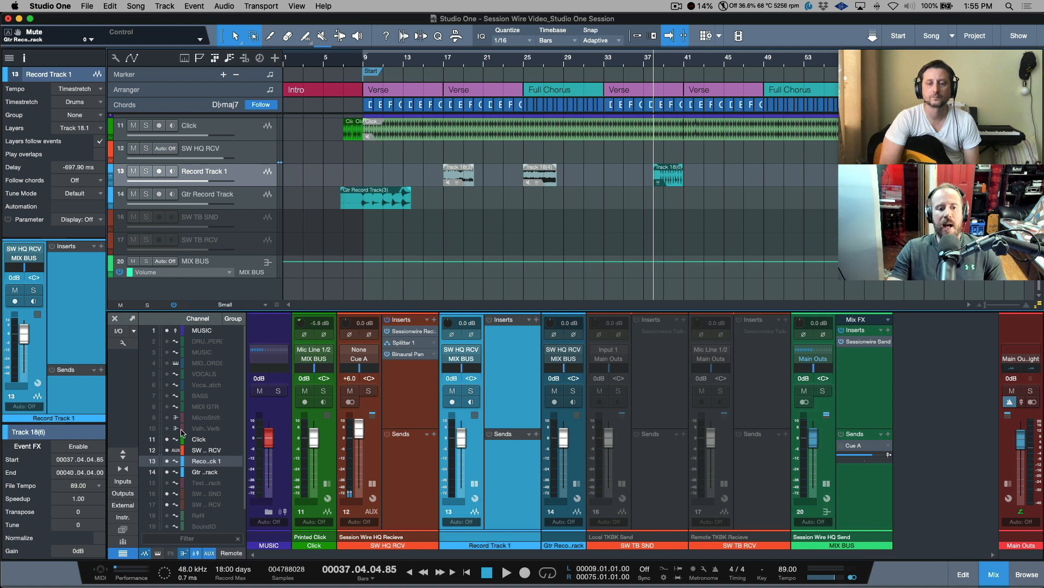
scroll(168, 511, "down", 2)
left_click(167, 524)
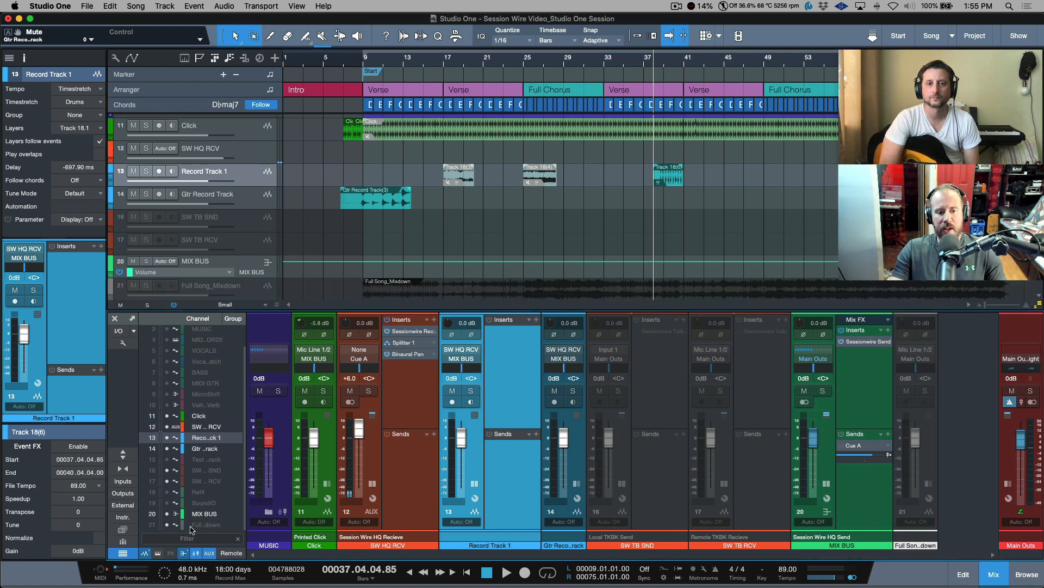
left_click(244, 290)
scroll(551, 270, "down", 1)
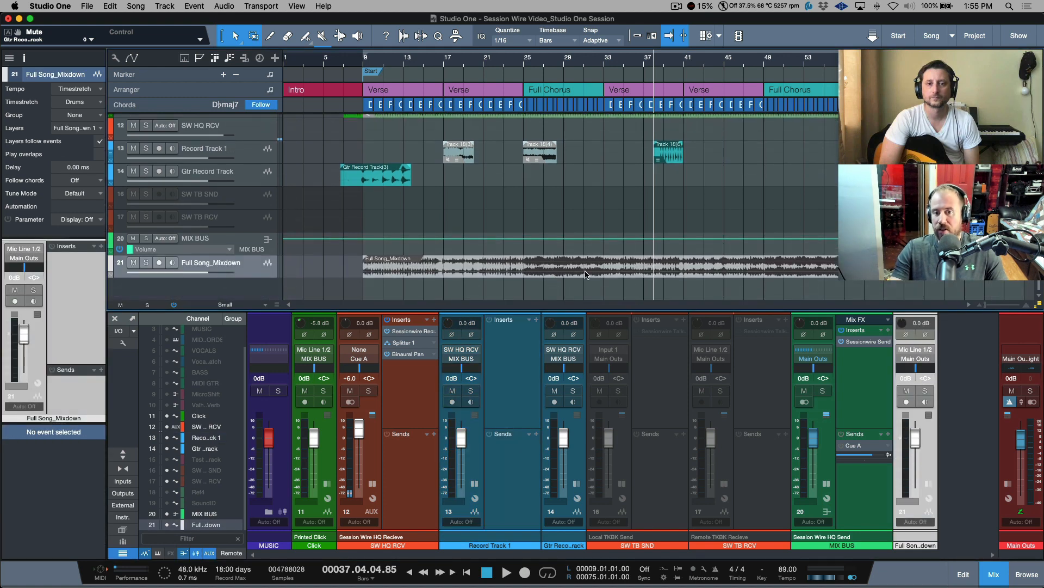
Select the Full Song_Mixdown event, find its file in the Pool, and reveal the file in Finder
left_click(594, 276)
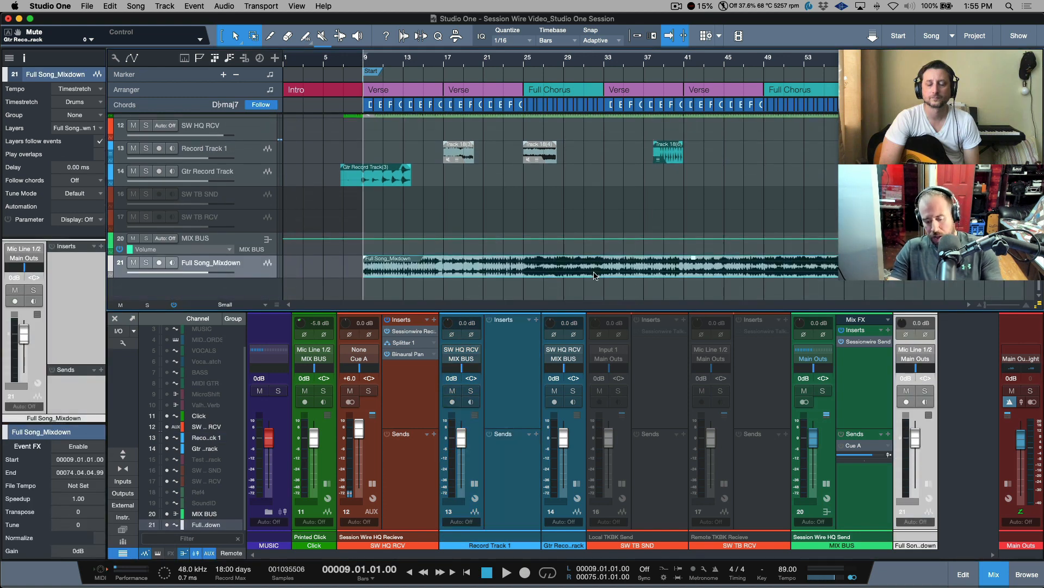
key("F5")
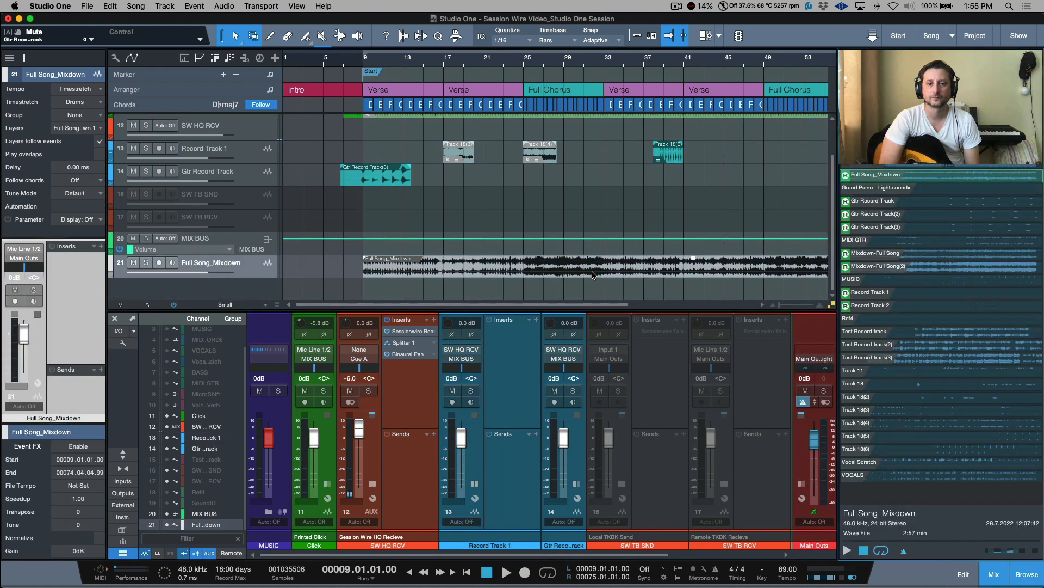
right_click(928, 176)
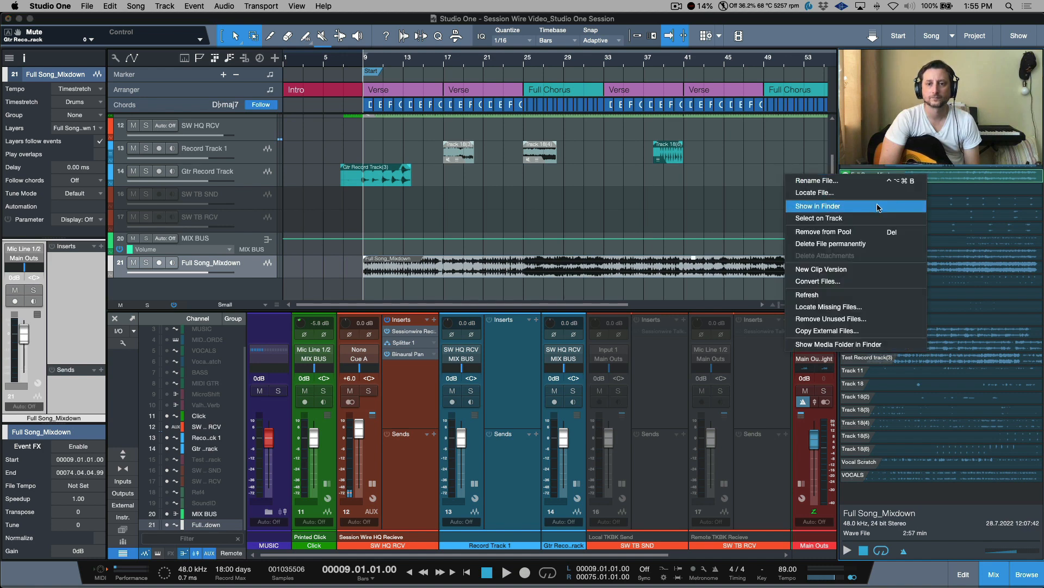
left_click(878, 207)
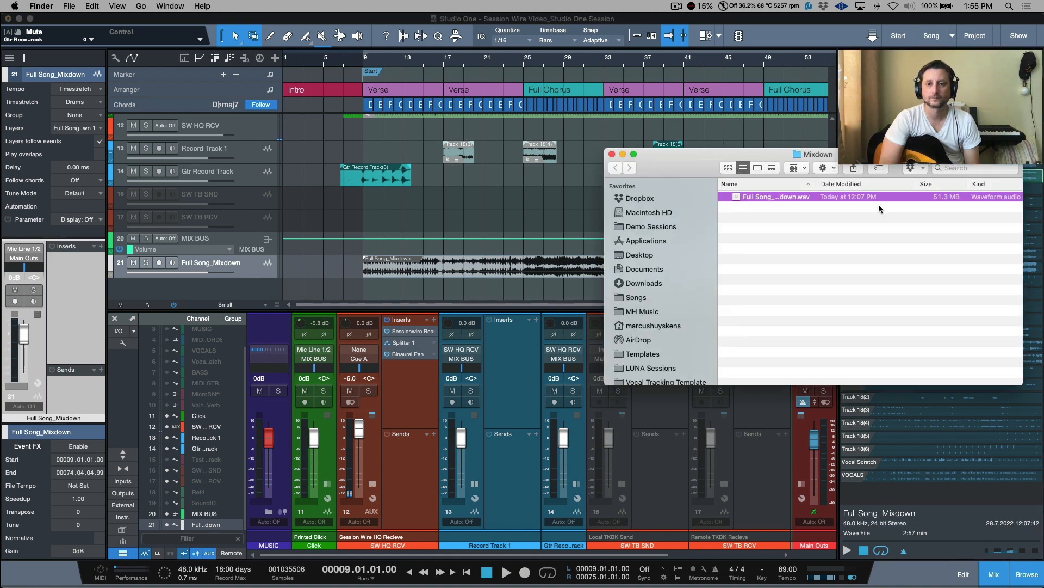
Switch to Sessionwire and move its window beside the Finder window that holds the mixdown file
key("super+Tab")
key("super+Tab")
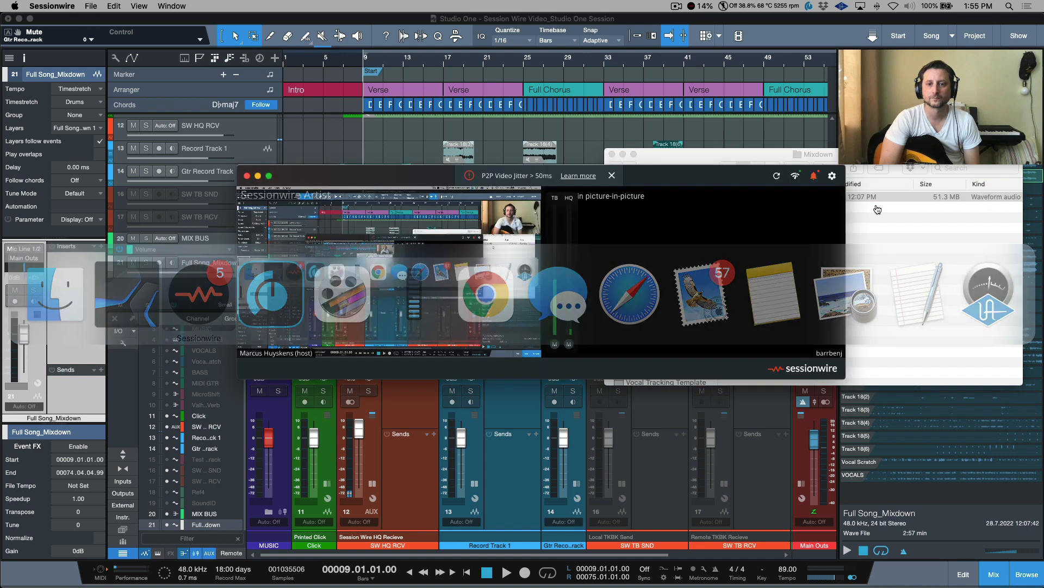
left_click_drag(738, 175, 530, 216)
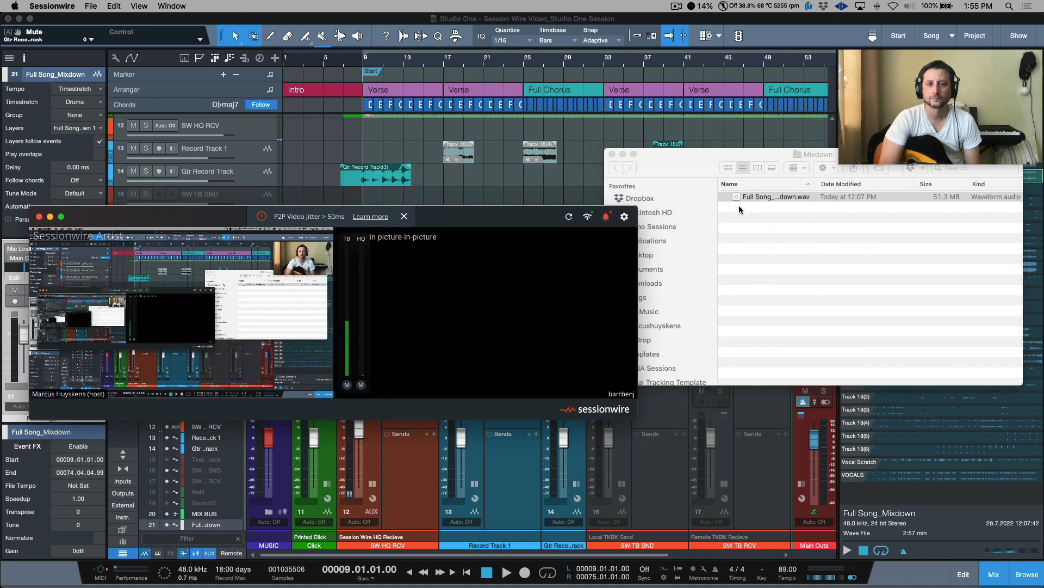
left_click_drag(634, 272, 477, 319)
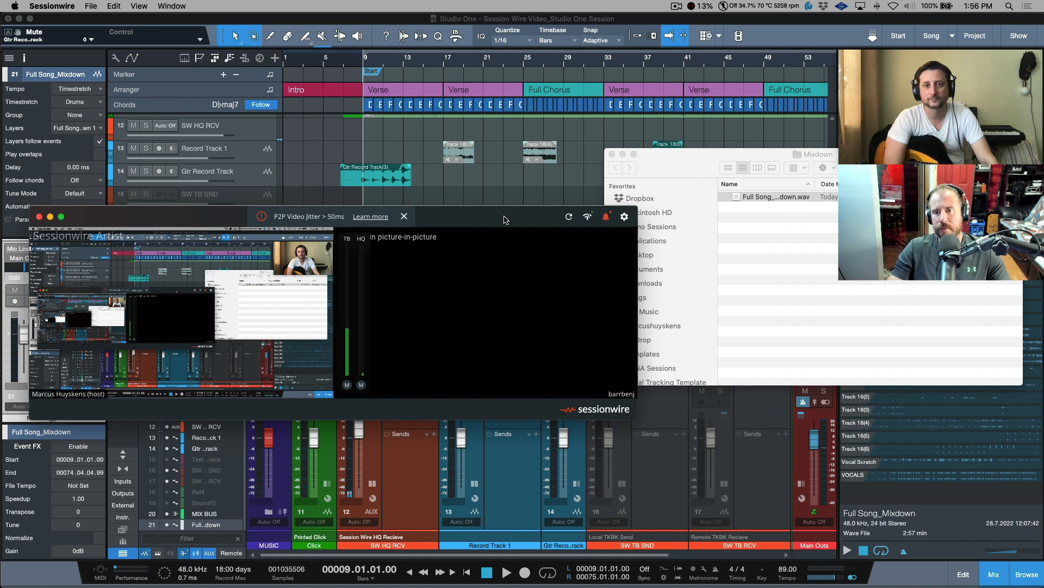
Return the partner's video from picture-in-picture to the Sessionwire window and end the call
mouse_move(980, 139)
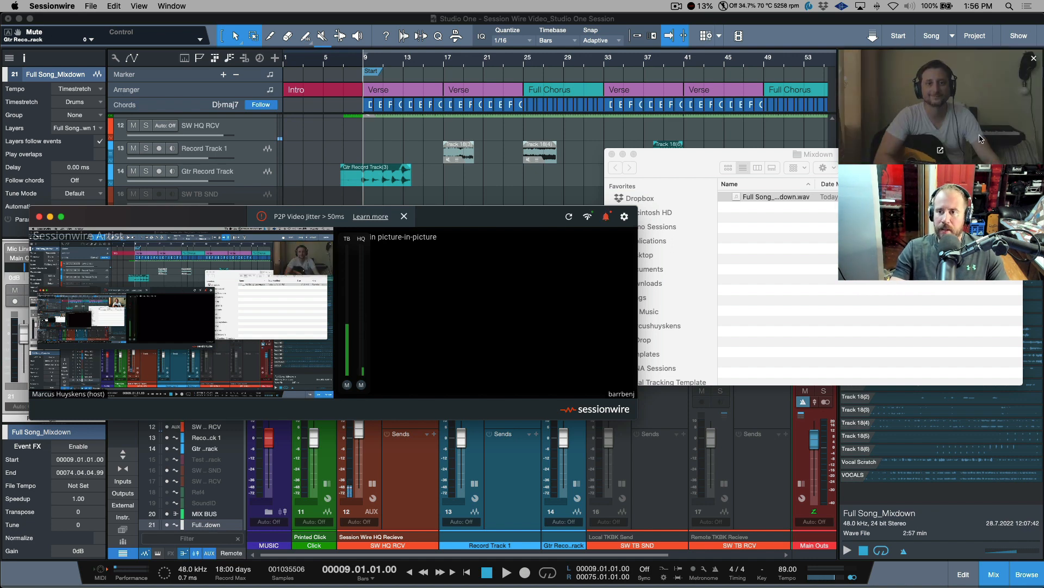
left_click(940, 150)
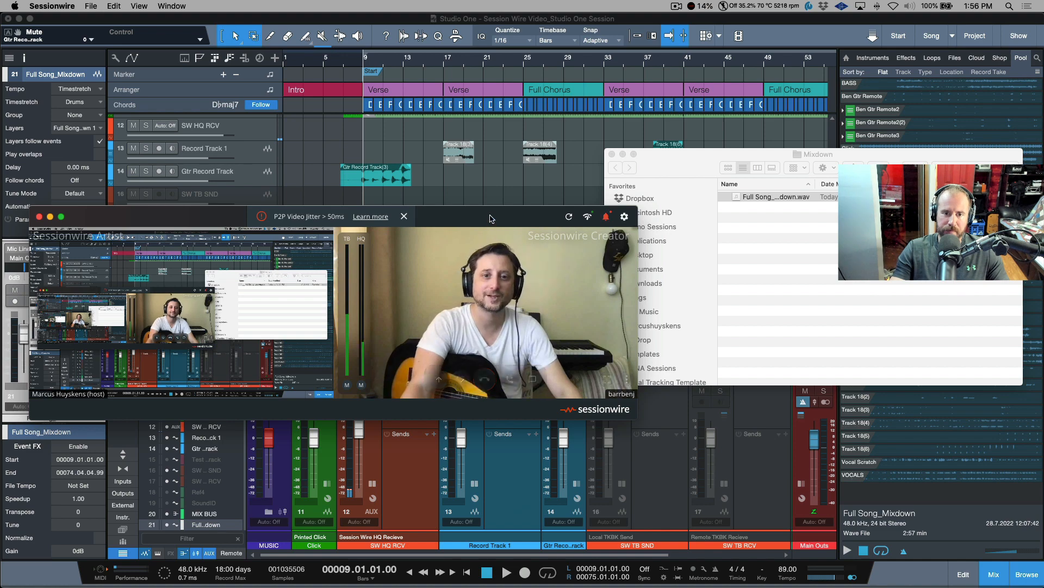
left_click(485, 379)
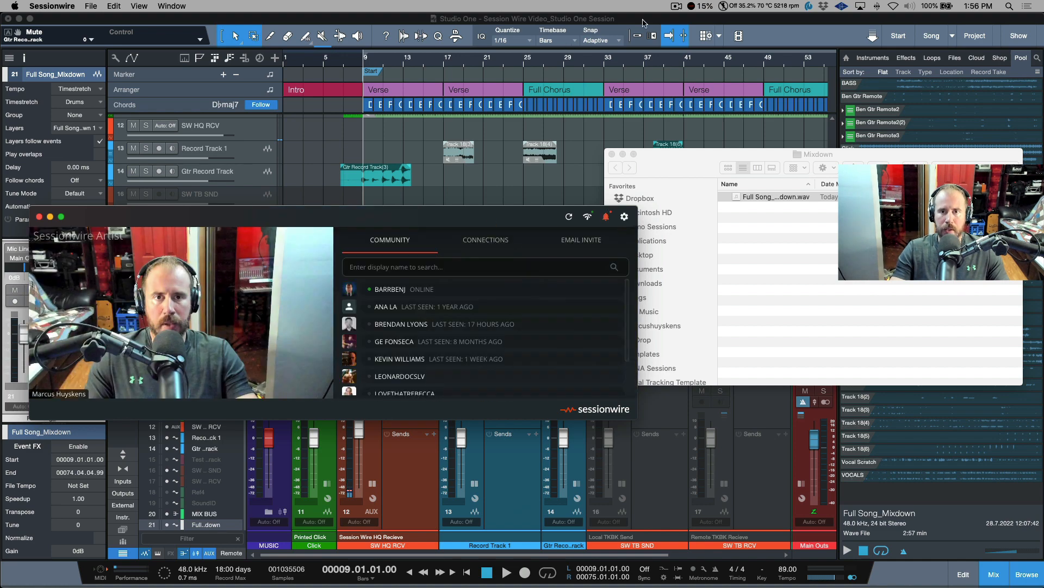
Switch back to Studio One and hide the Pool browser
left_click(643, 23)
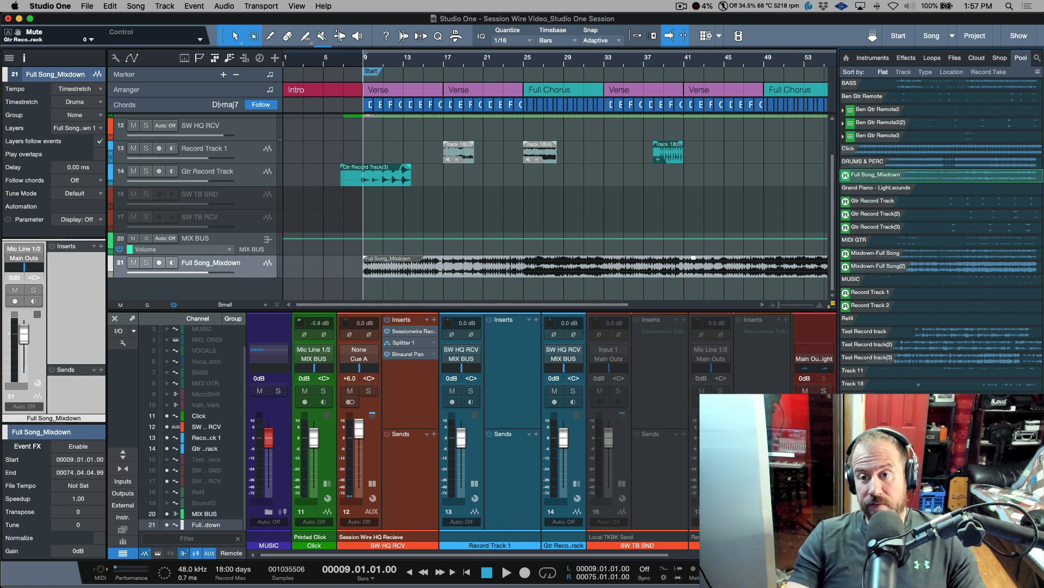
key("F5")
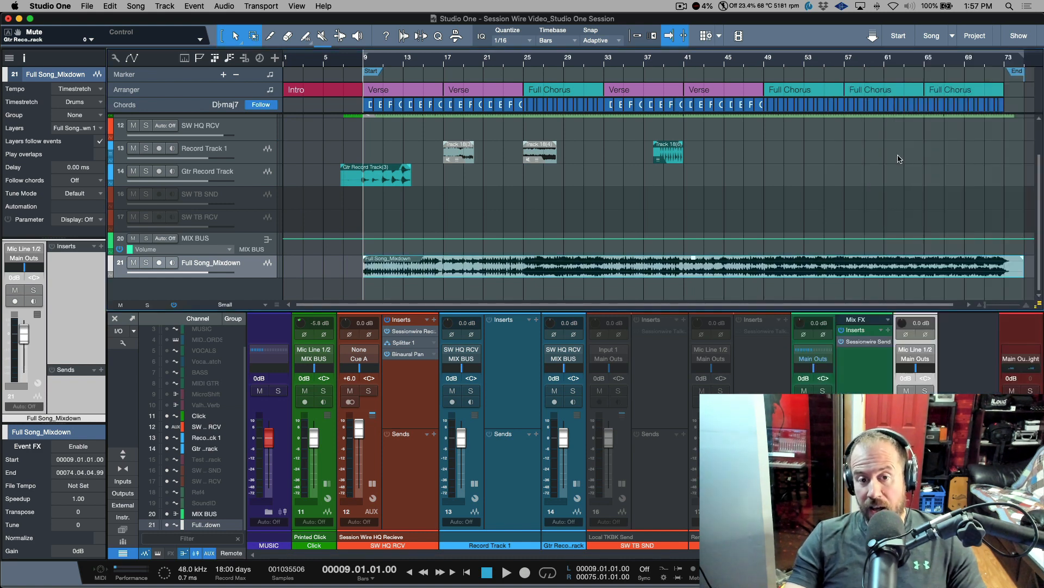